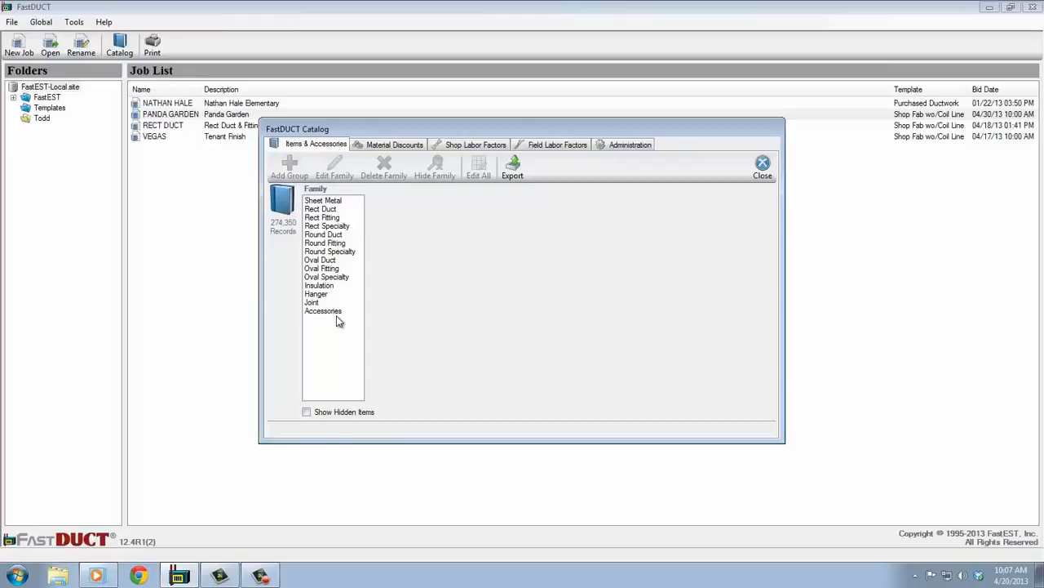
Inspect the size 6 90 Adjustable Ell record under Round Fitting, Low Pressure, Crimped End (Commercial) in the catalog, and close it.
click(324, 243)
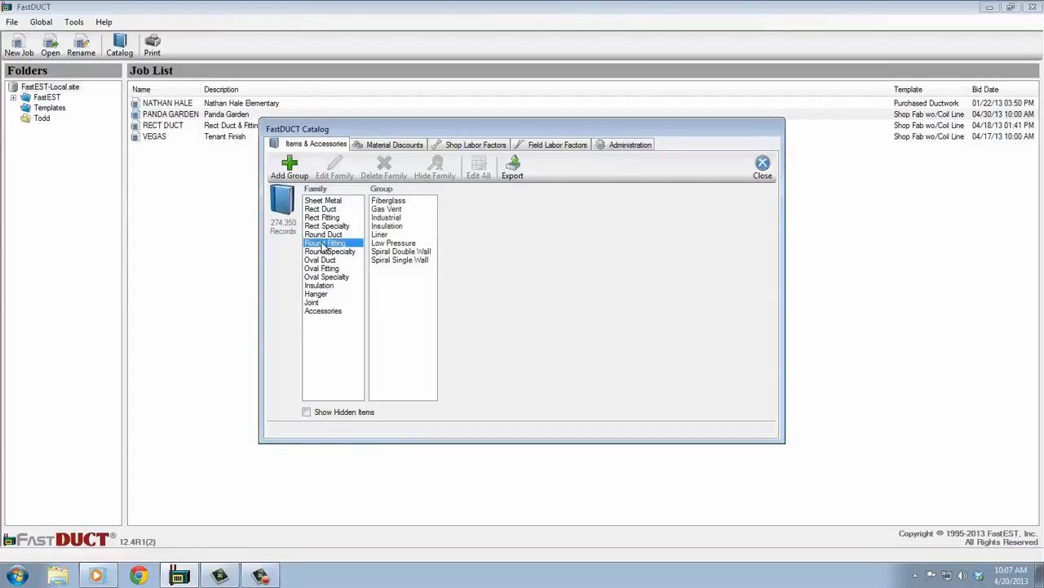
click(394, 244)
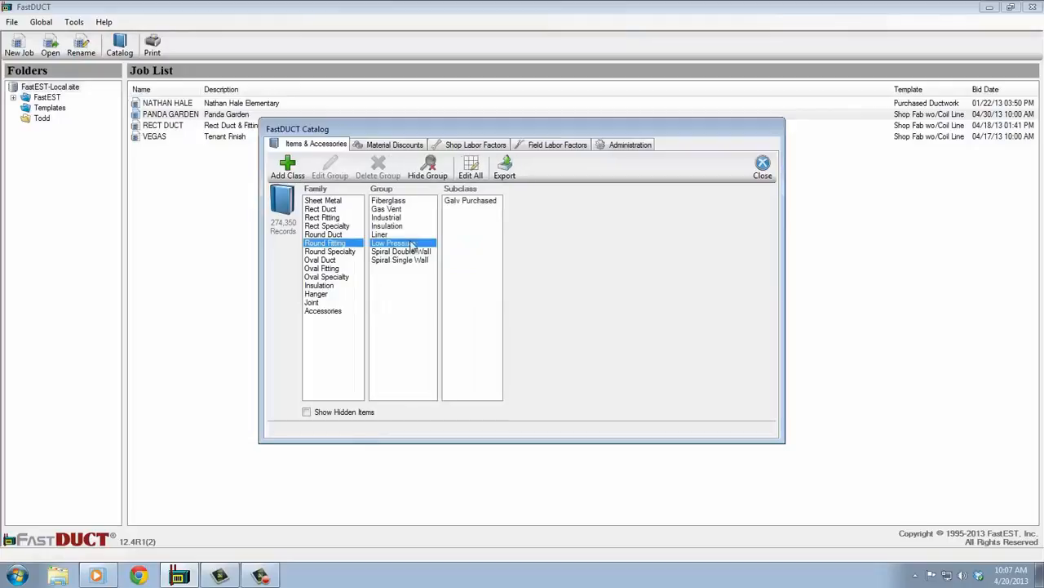
click(493, 209)
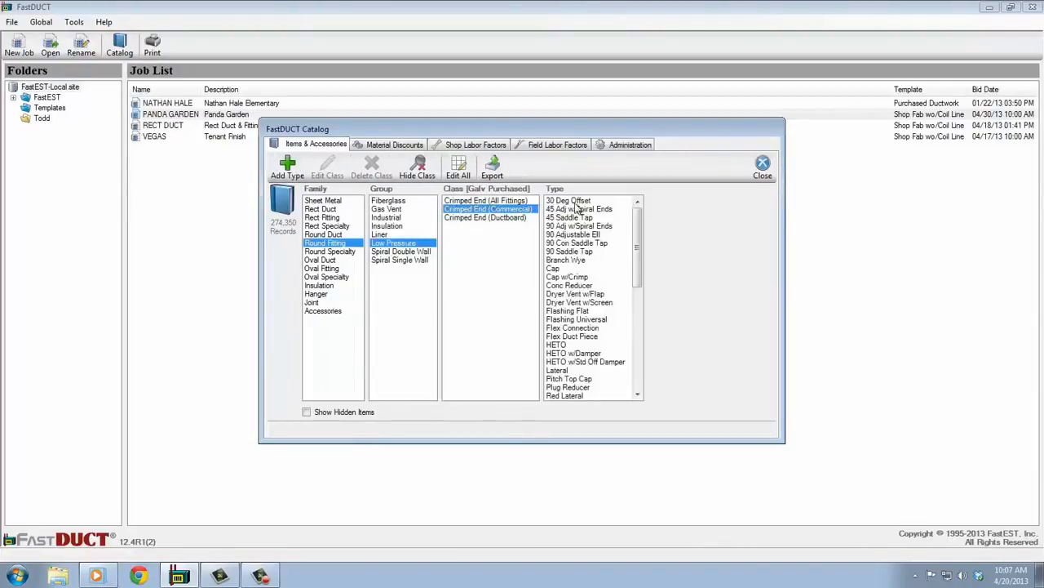
click(581, 235)
double_click(654, 226)
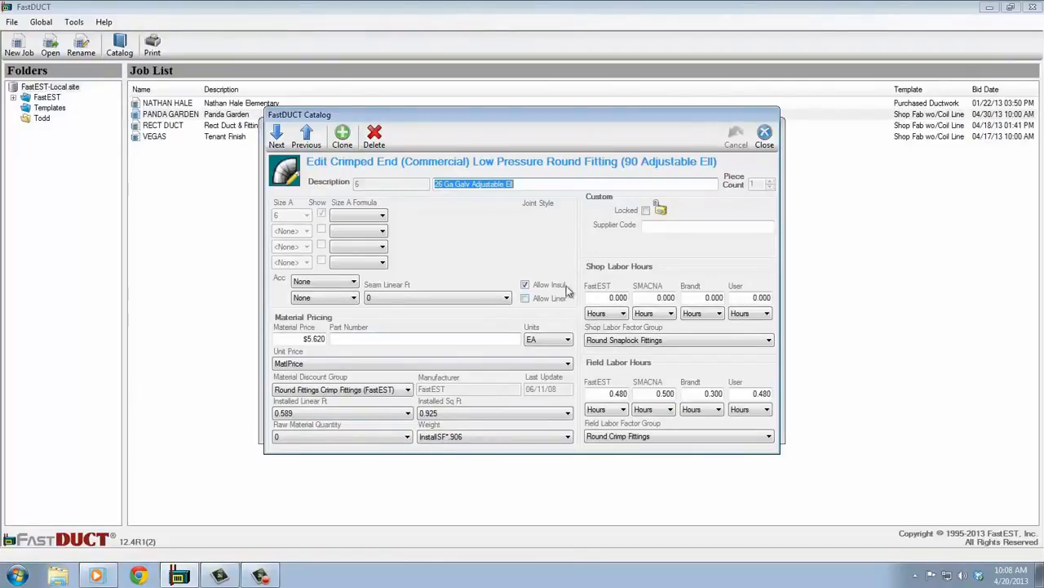
click(765, 137)
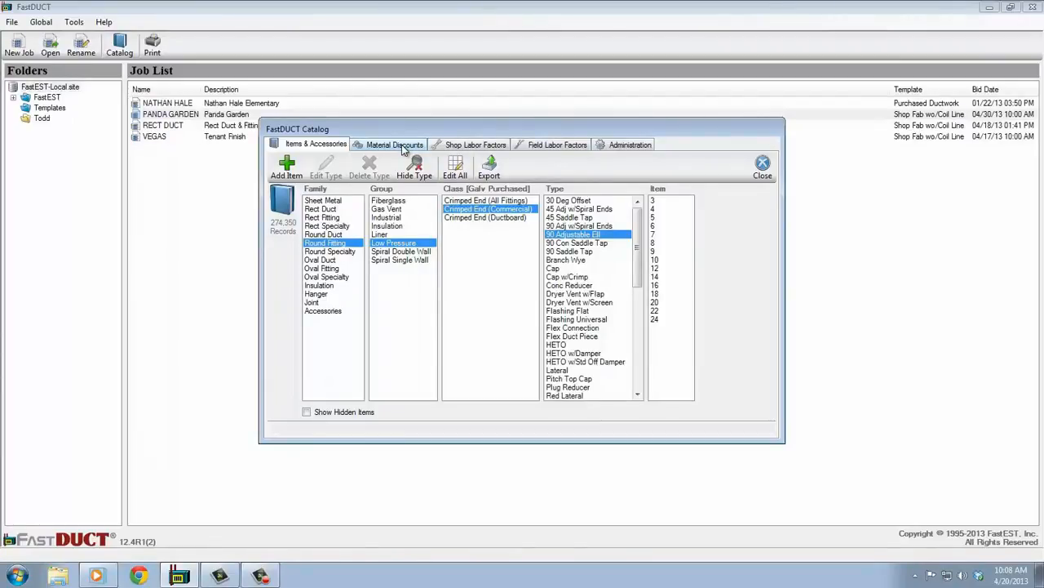
Review the catalog's material discounts, shop and field labor factors, and pricing update options, and close the catalog.
click(402, 146)
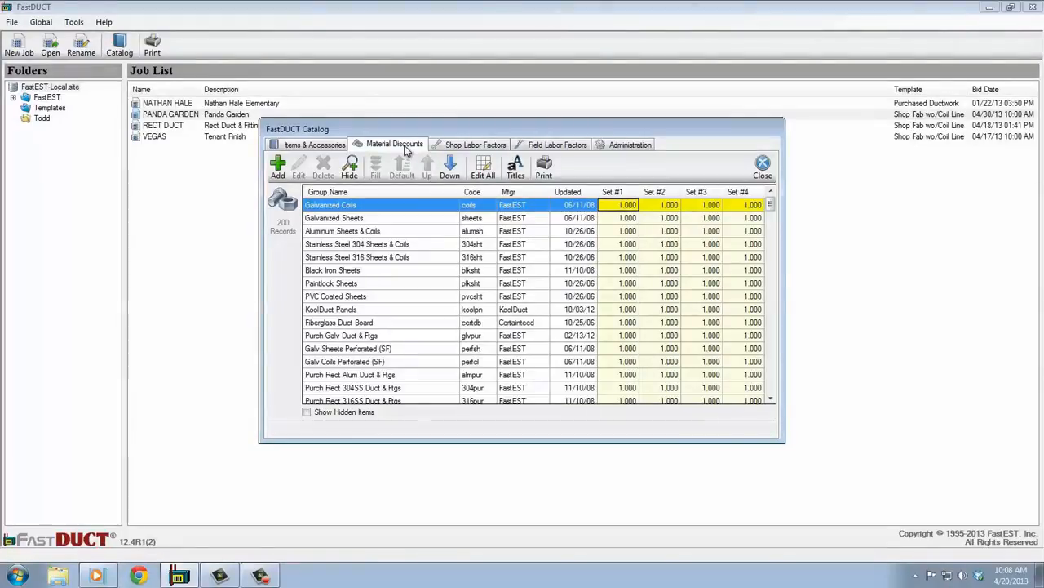
click(465, 146)
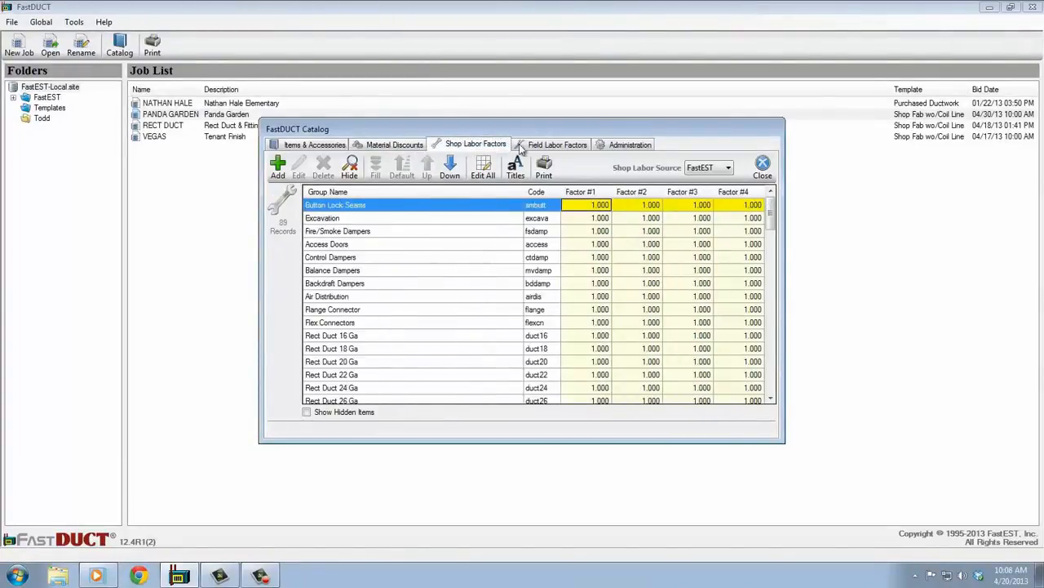
click(544, 146)
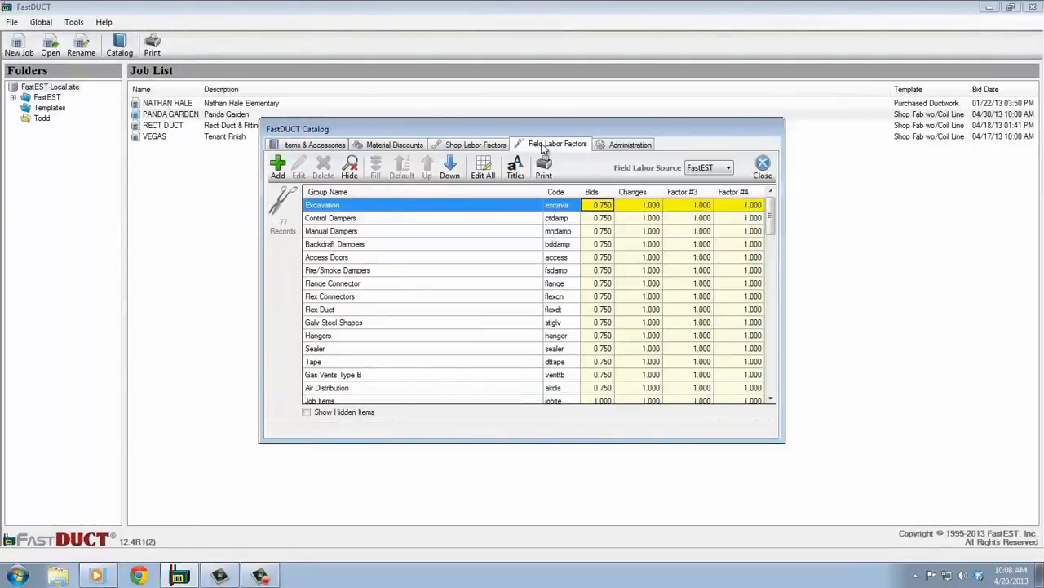
click(633, 145)
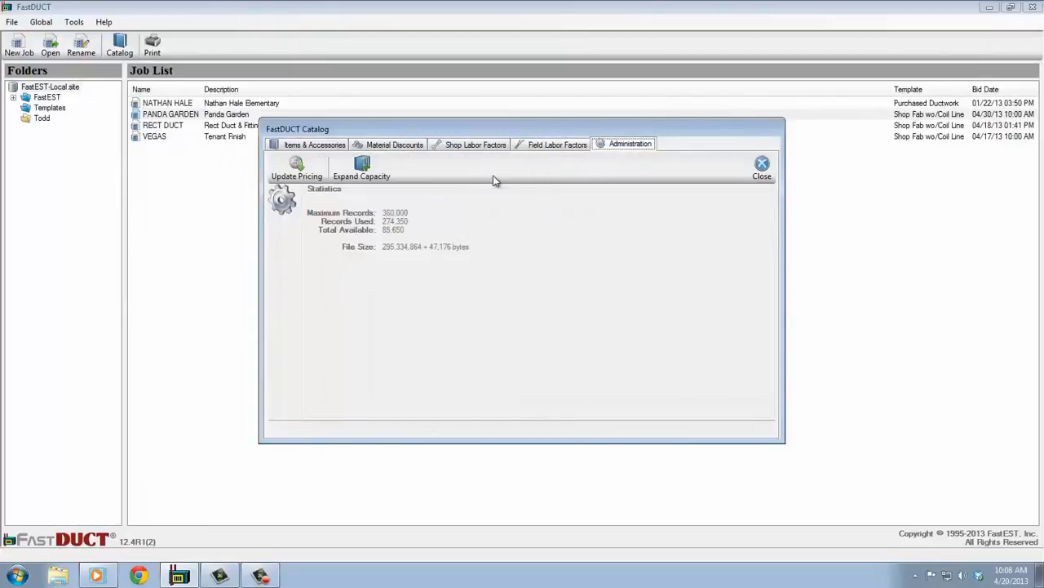
click(323, 178)
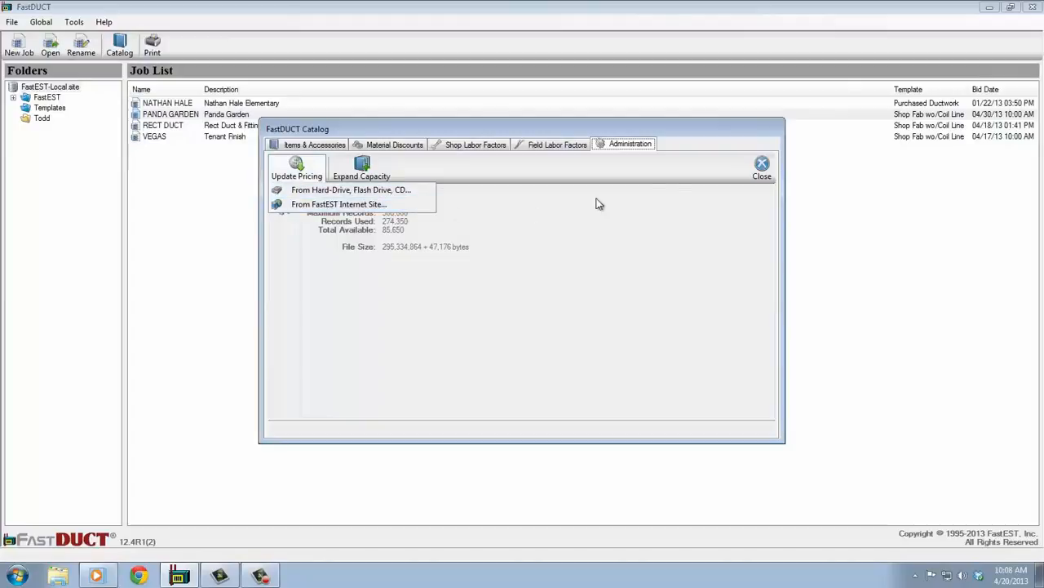
click(756, 171)
click(757, 172)
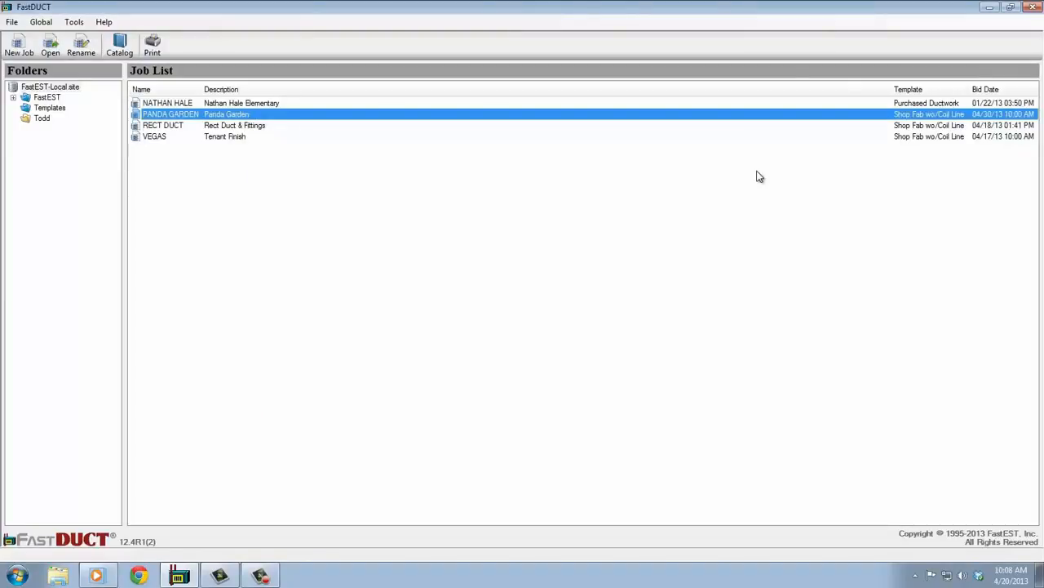
Open the PANDA GARDEN job and look through its job details, plans, specs, takeoff, assemblies, job items, reports and workbooks.
double_click(317, 118)
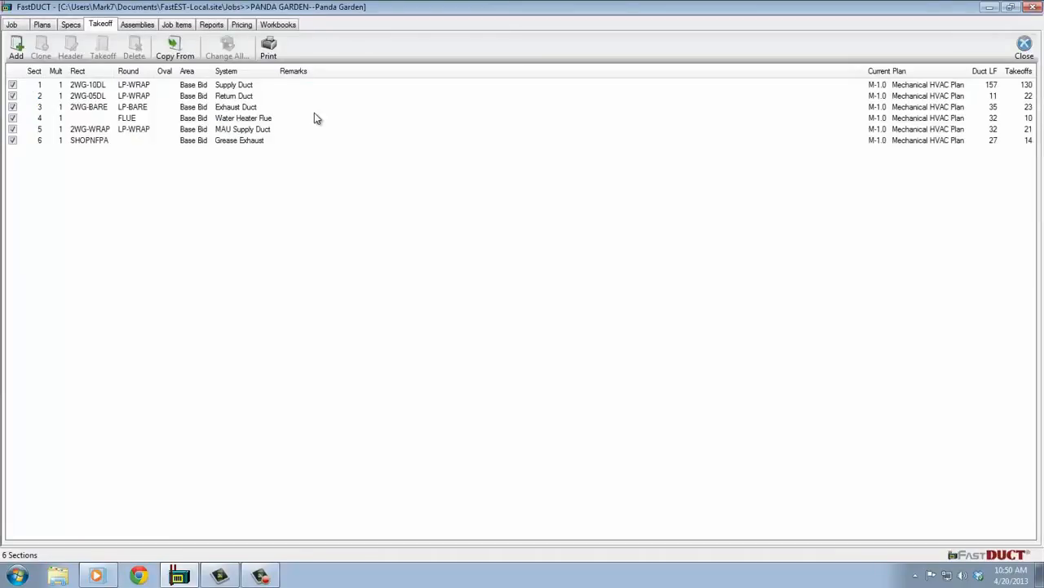
click(14, 25)
click(42, 25)
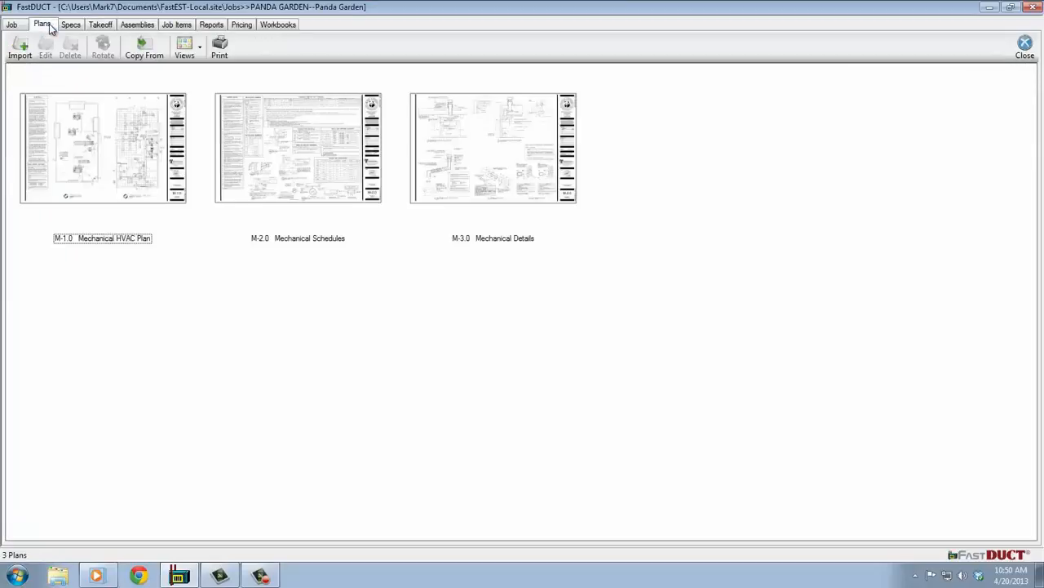
click(71, 25)
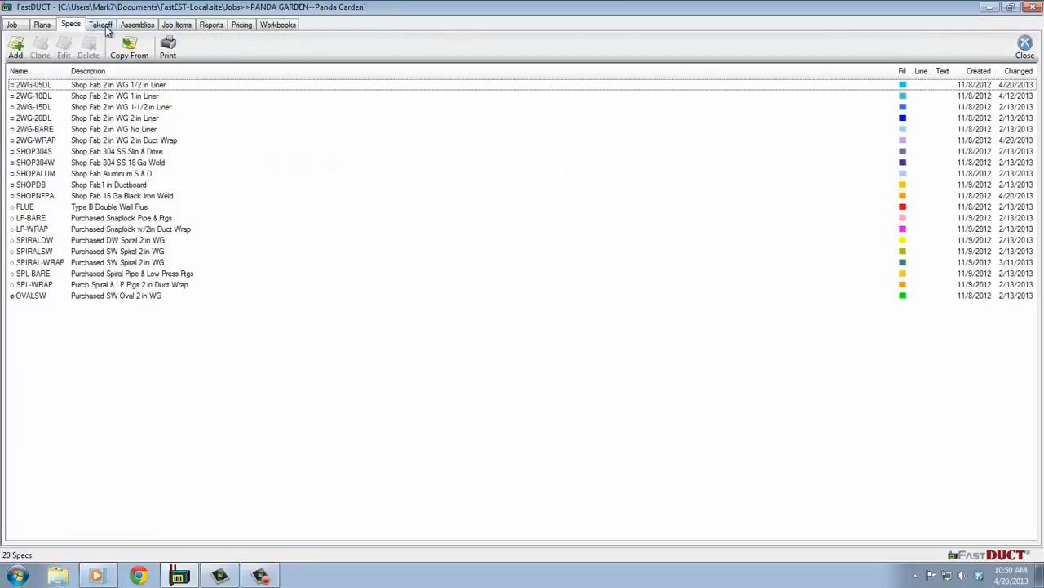
click(103, 27)
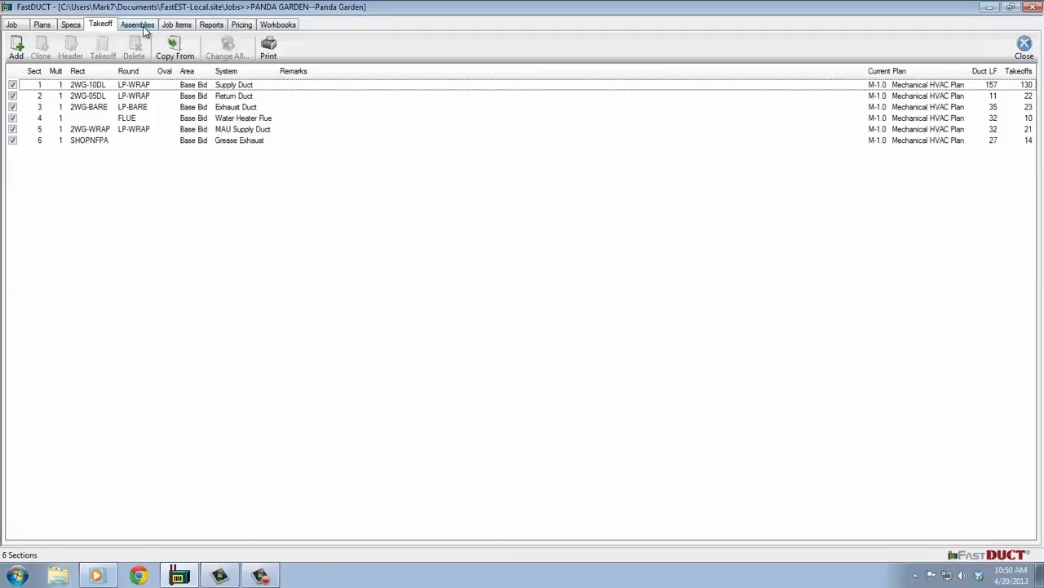
click(142, 28)
click(173, 27)
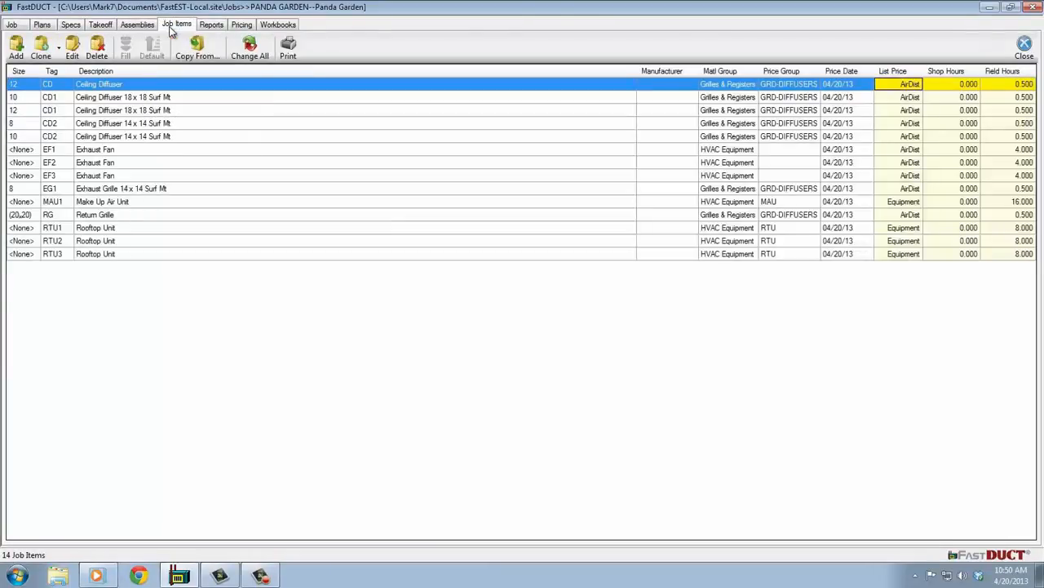
click(241, 26)
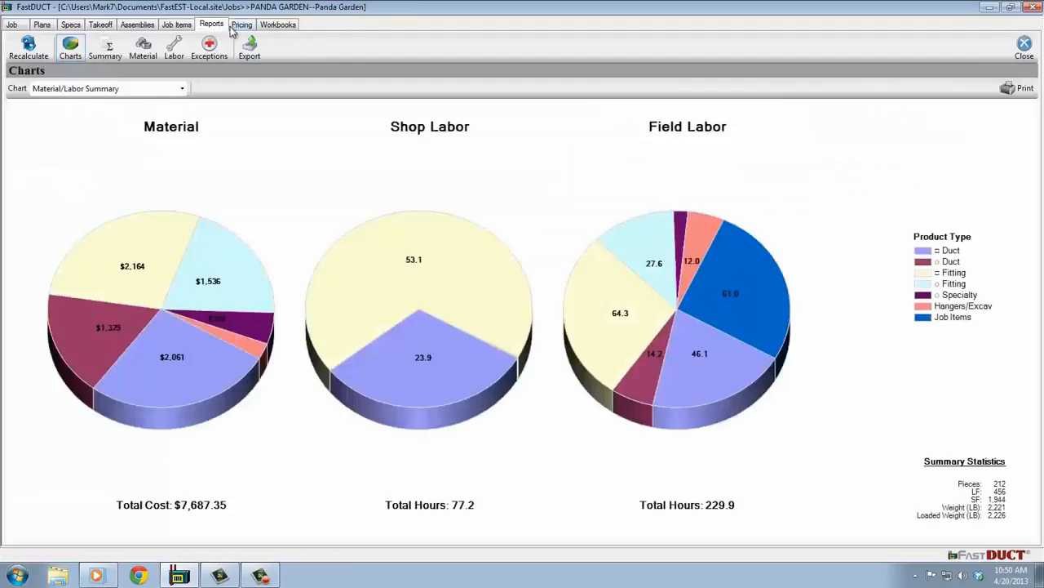
click(278, 26)
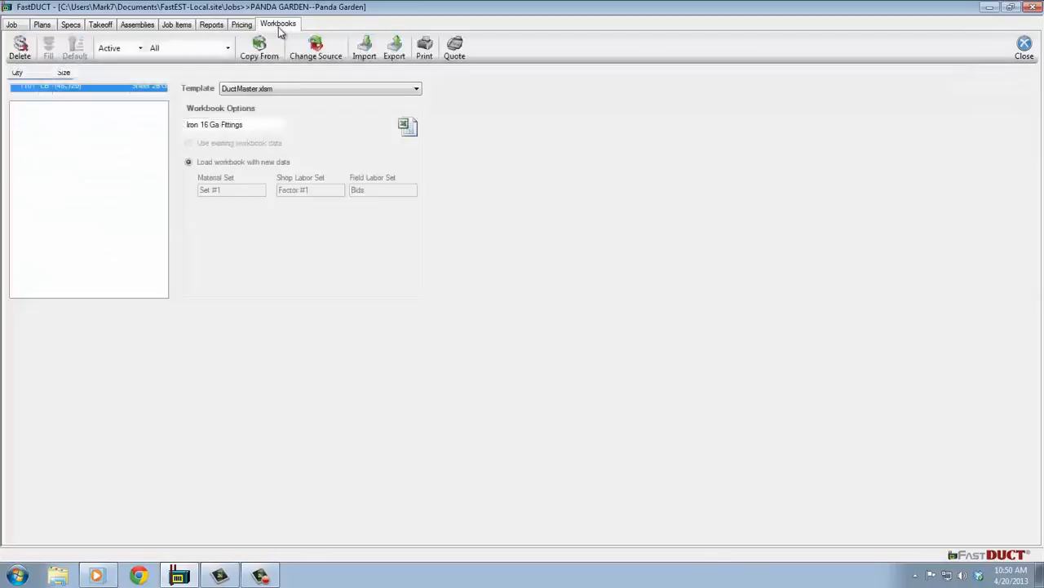
click(13, 25)
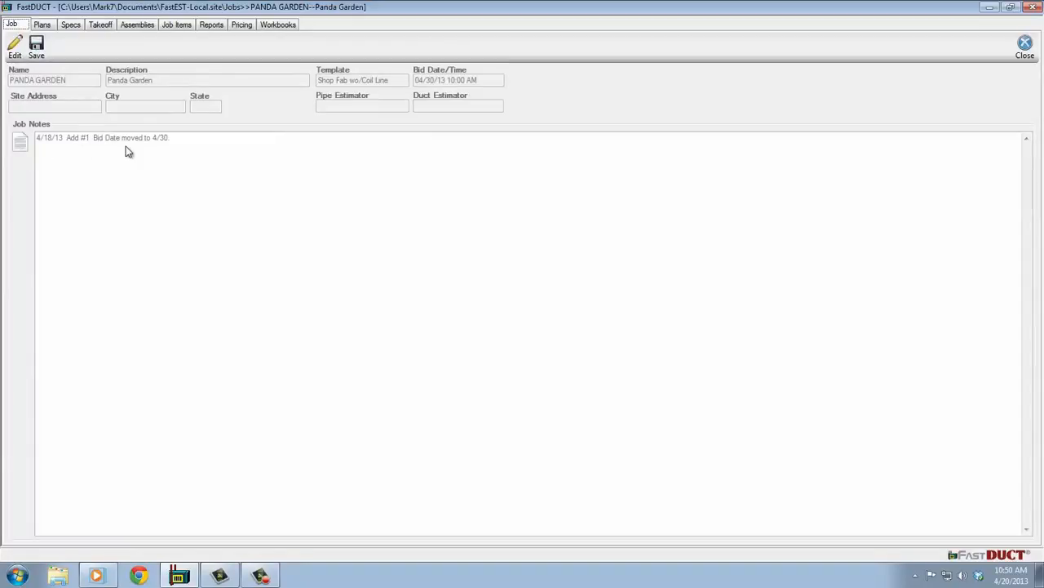
click(41, 24)
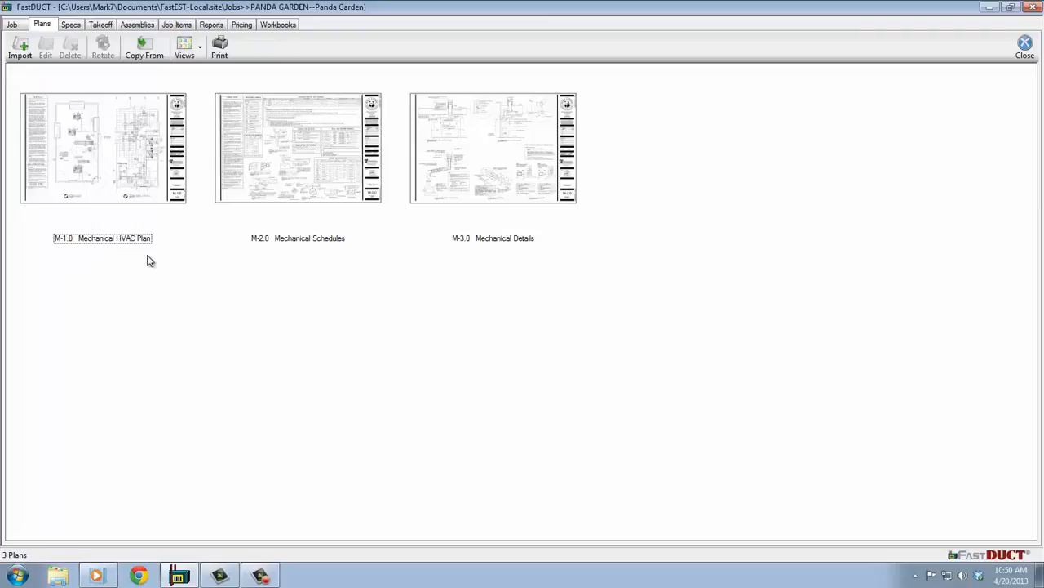
Examine the 26 Ga galvanized rectangular duct settings in the 2WG-10DL spec, and leave the spec without saving changes.
click(71, 25)
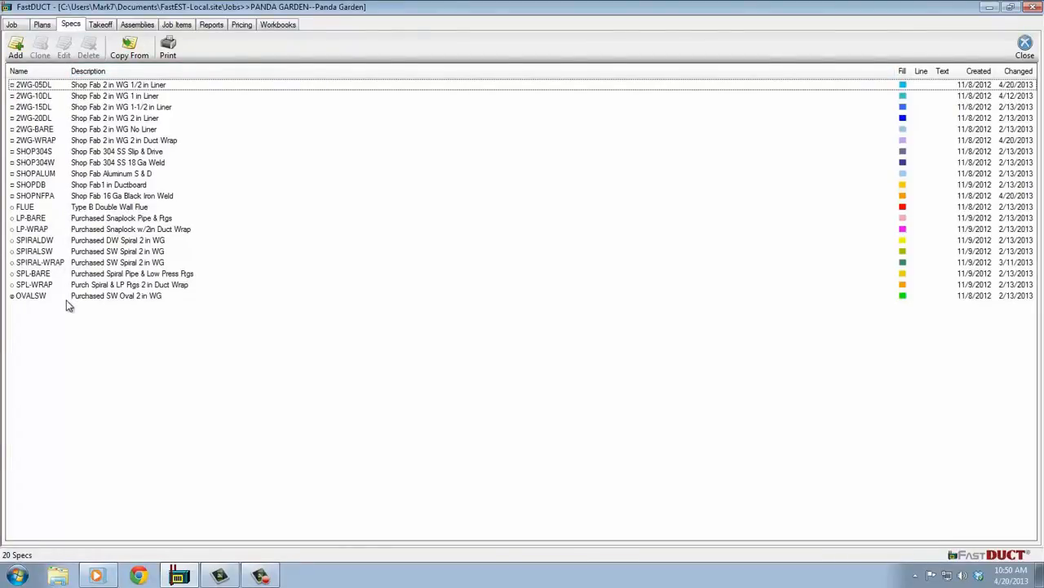
click(71, 96)
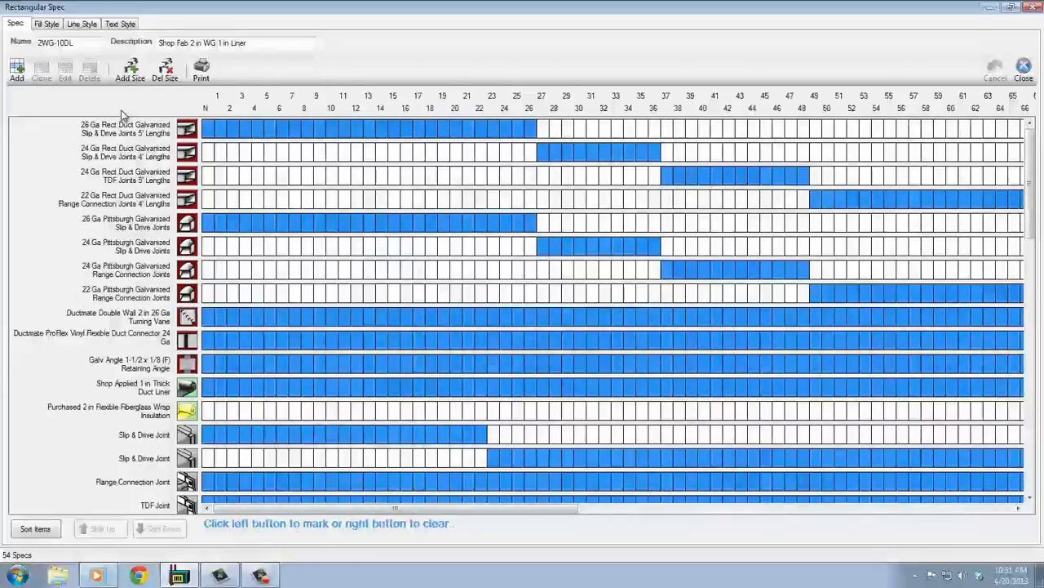
double_click(127, 132)
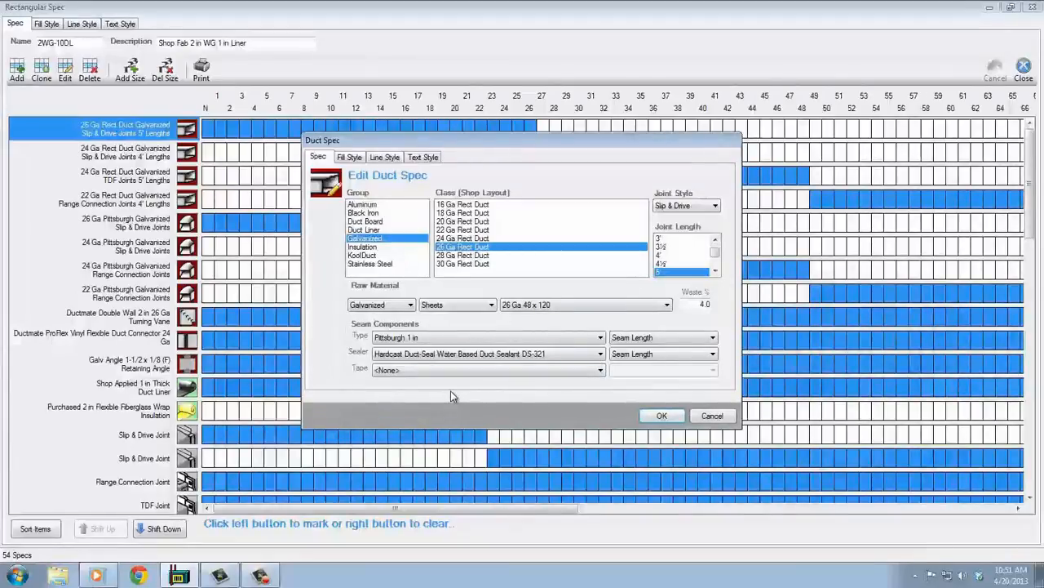
click(665, 416)
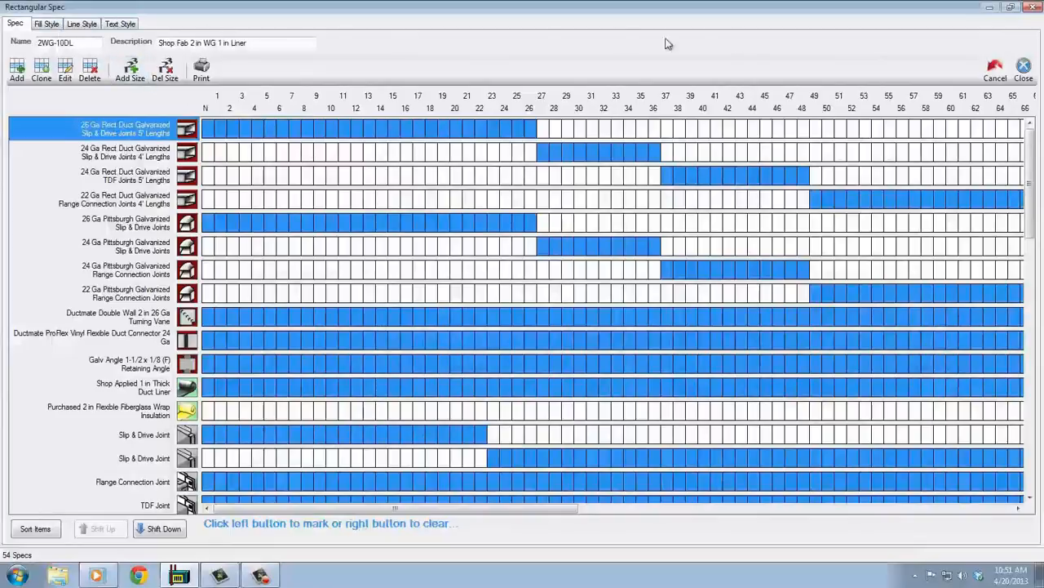
click(995, 69)
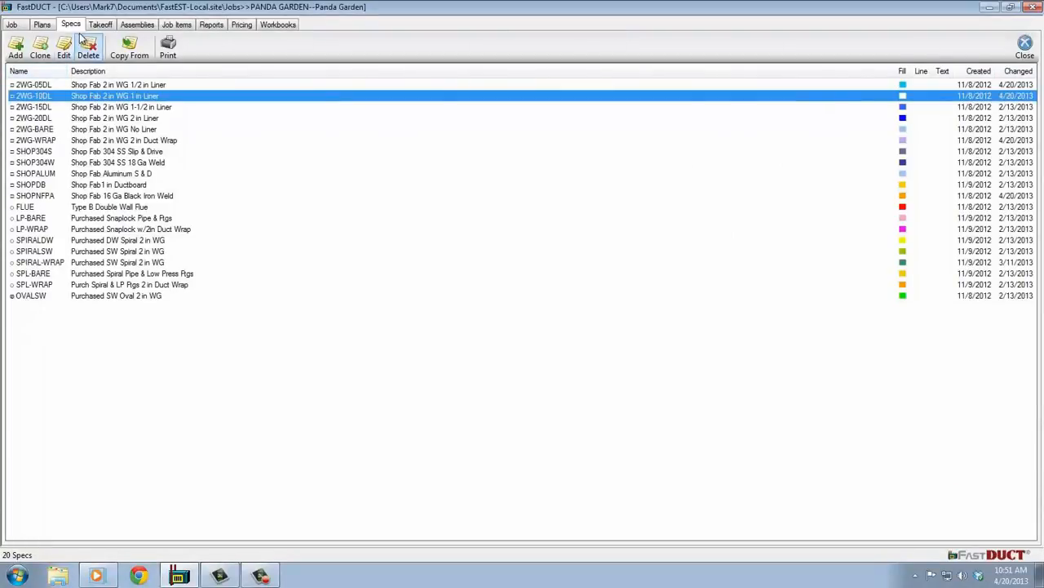
Open the takeoff of section 1, Supply Duct, on the Mechanical HVAC Plan at the unfinished RTU3 ductwork.
click(101, 26)
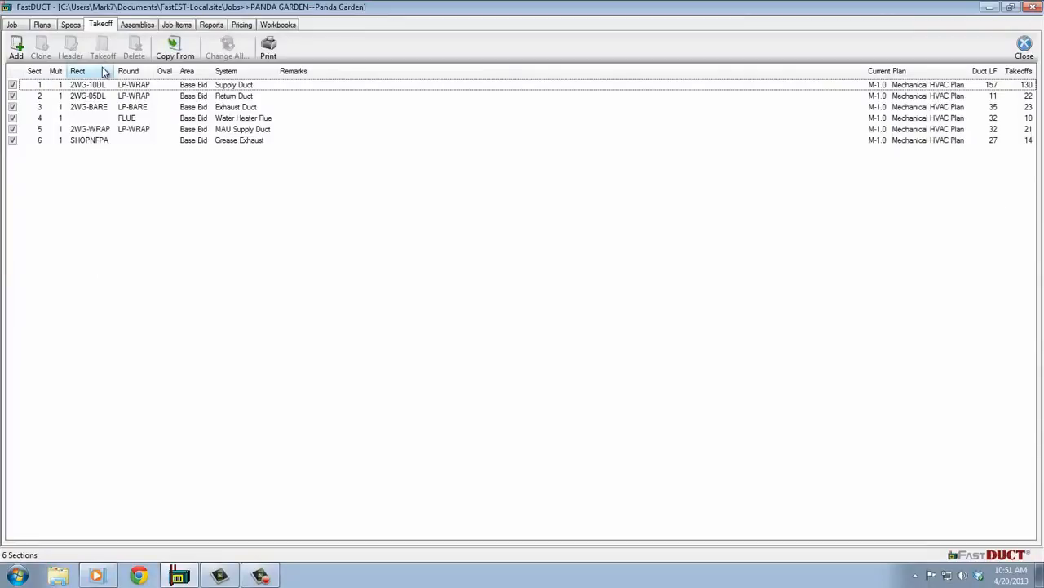
click(121, 86)
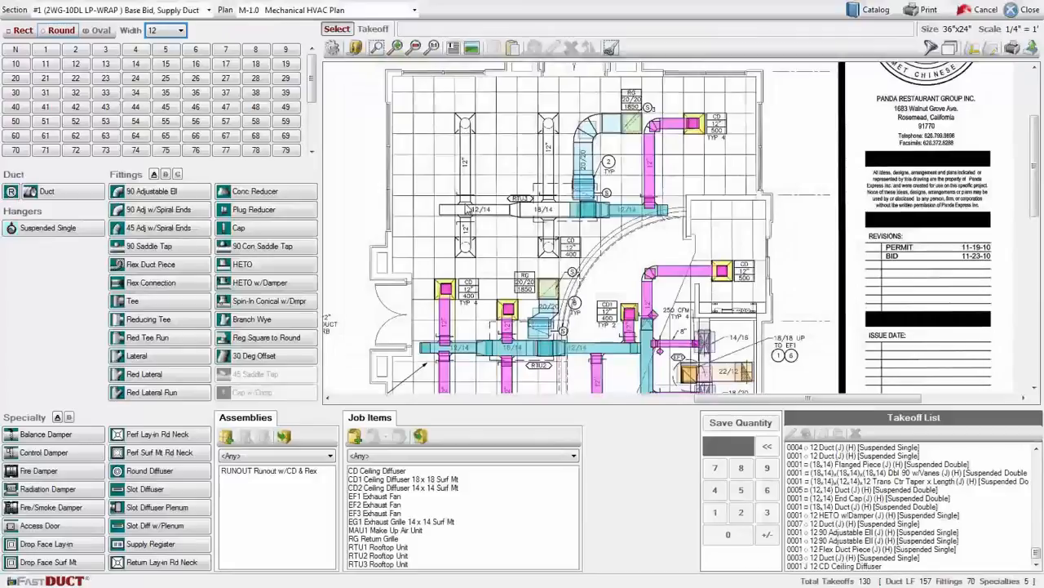
scroll(545, 310, up, 3)
scroll(545, 310, up, 2)
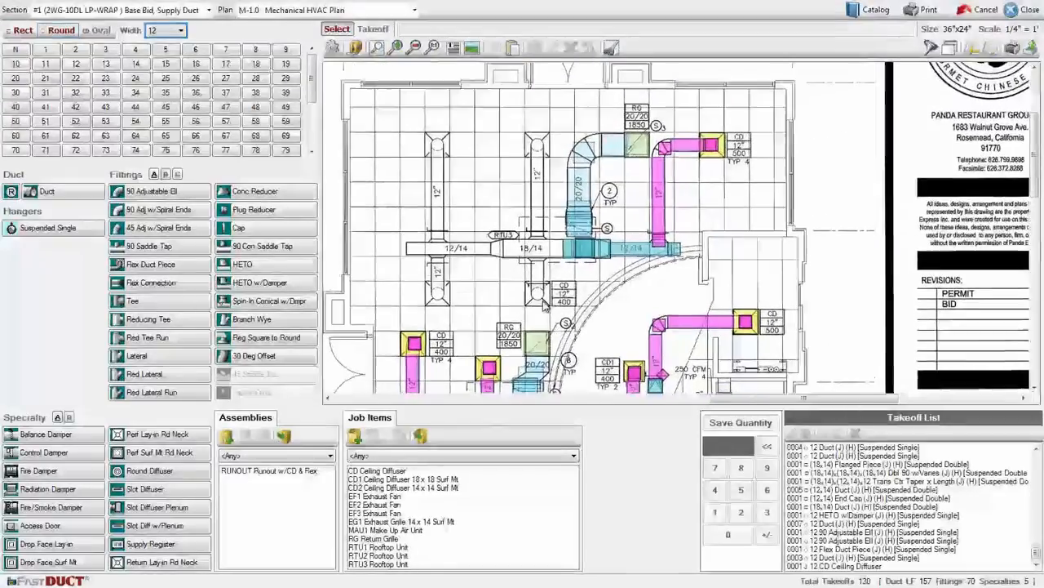
Take off an 18x14 rectangular duct about 5 ft long over the uncolored 18/14 run at RTU3.
click(22, 31)
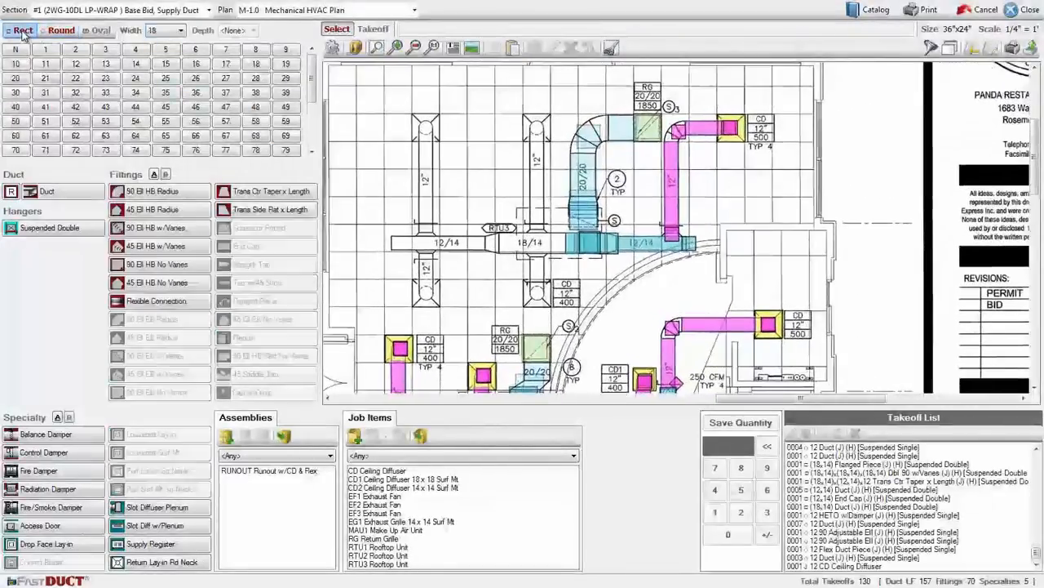
click(61, 30)
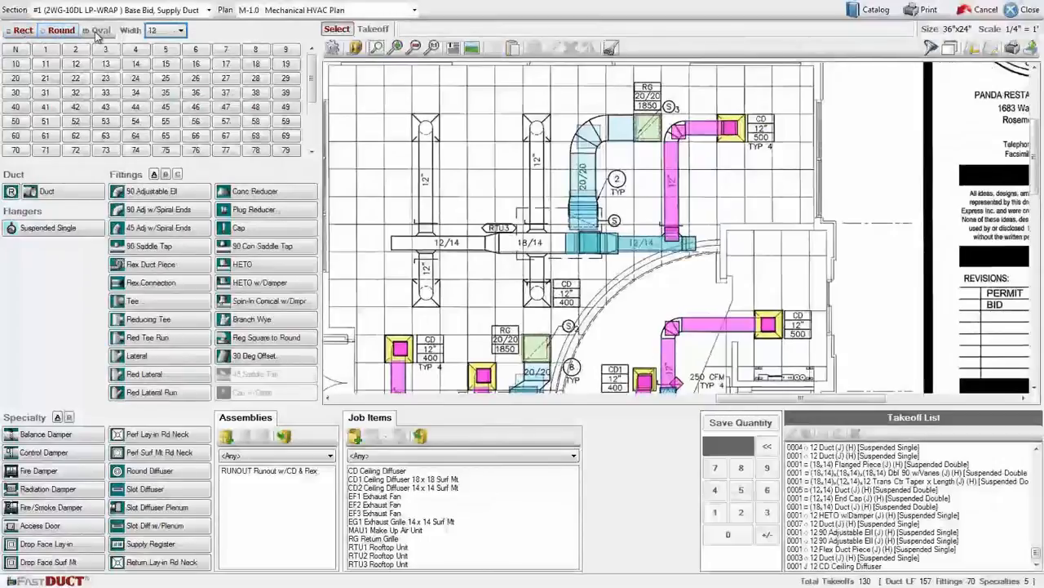
click(22, 31)
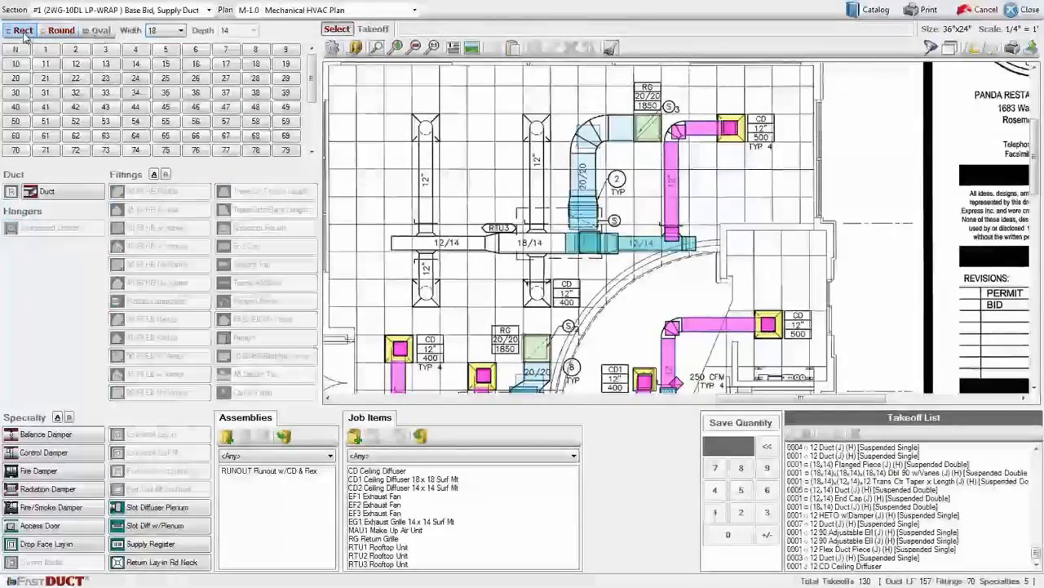
click(256, 67)
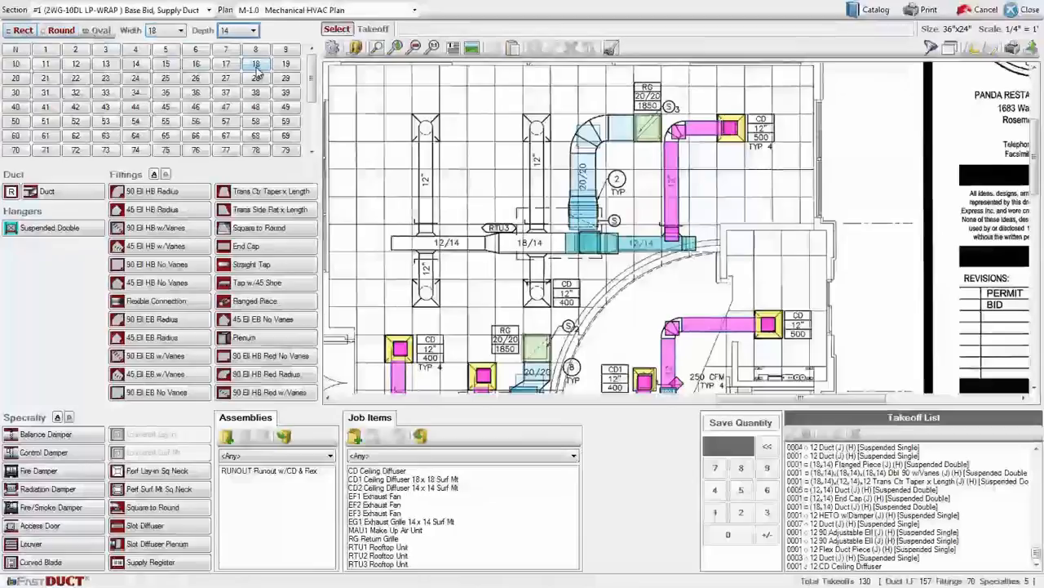
click(137, 65)
click(66, 194)
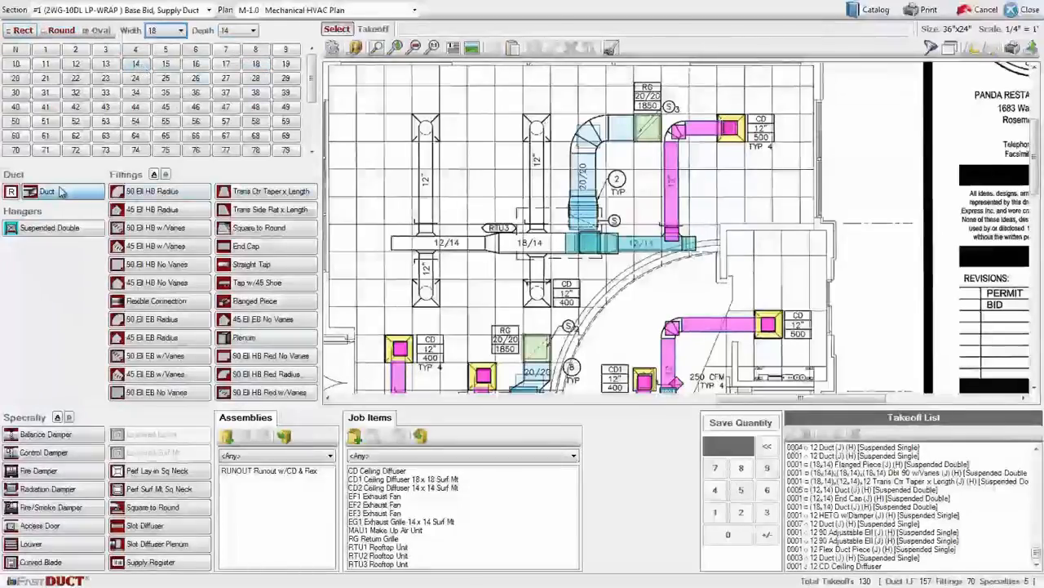
drag(566, 243, 495, 244)
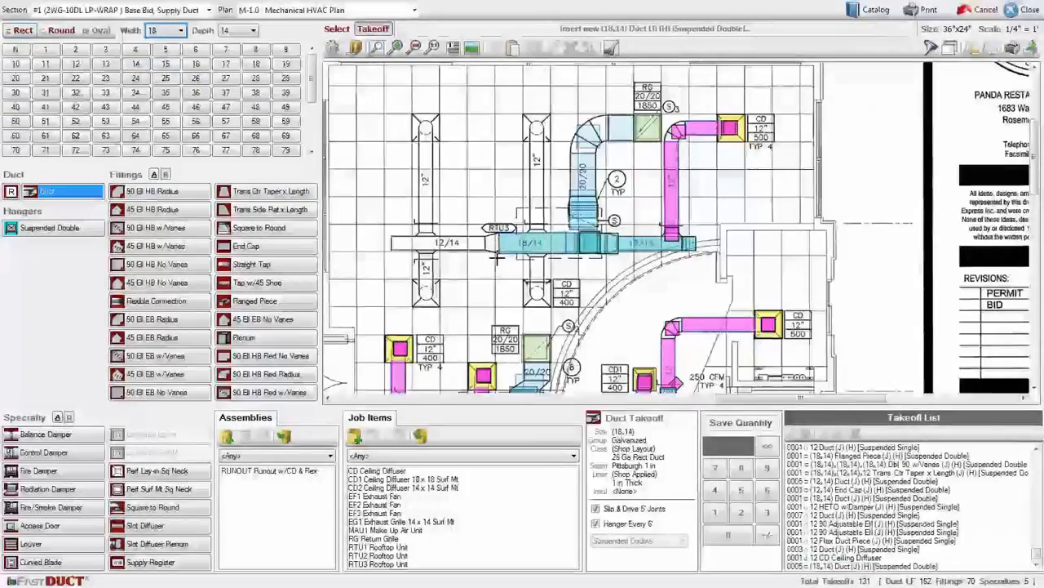
Take off an 18x14 to 12x14 center-taper transition, 12 inches long, at the far end of the 18/14 duct.
click(271, 194)
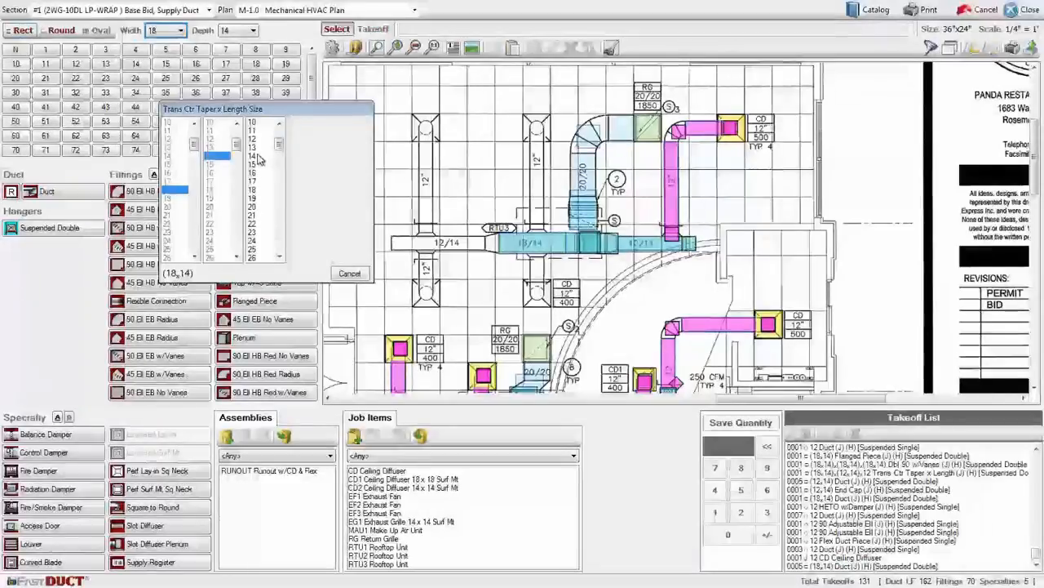
click(256, 140)
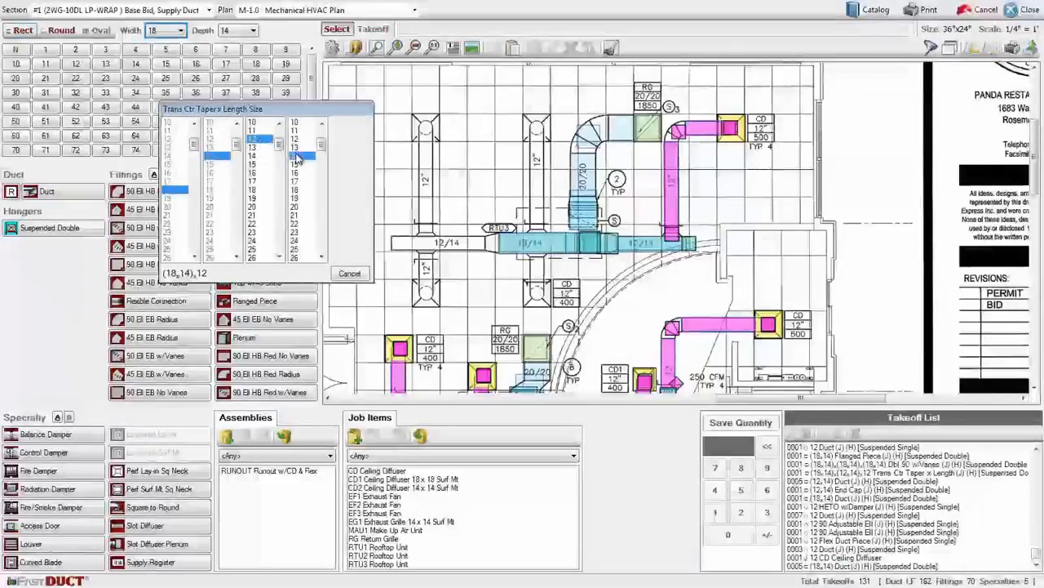
click(295, 155)
click(337, 138)
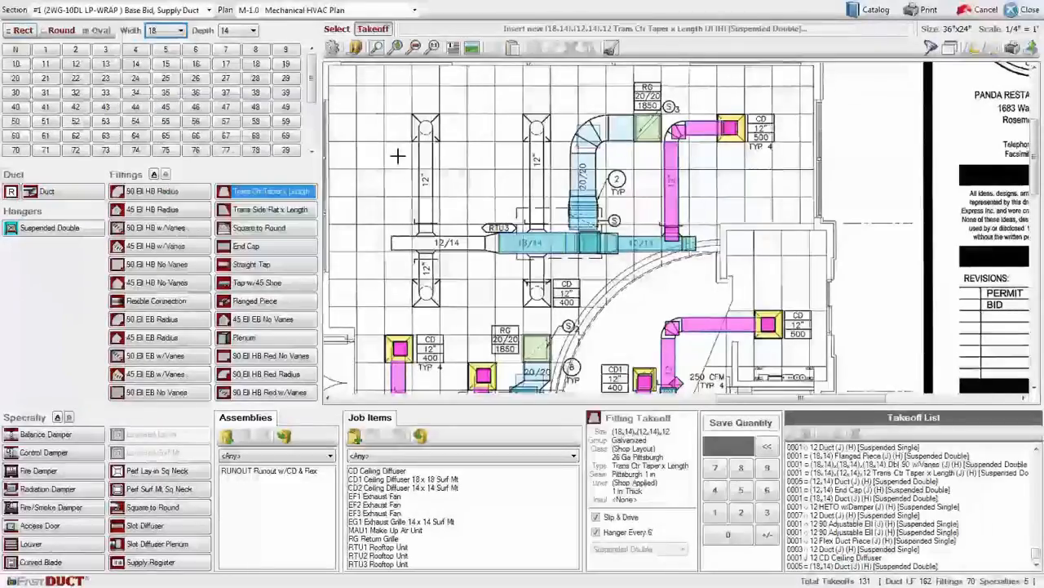
click(492, 243)
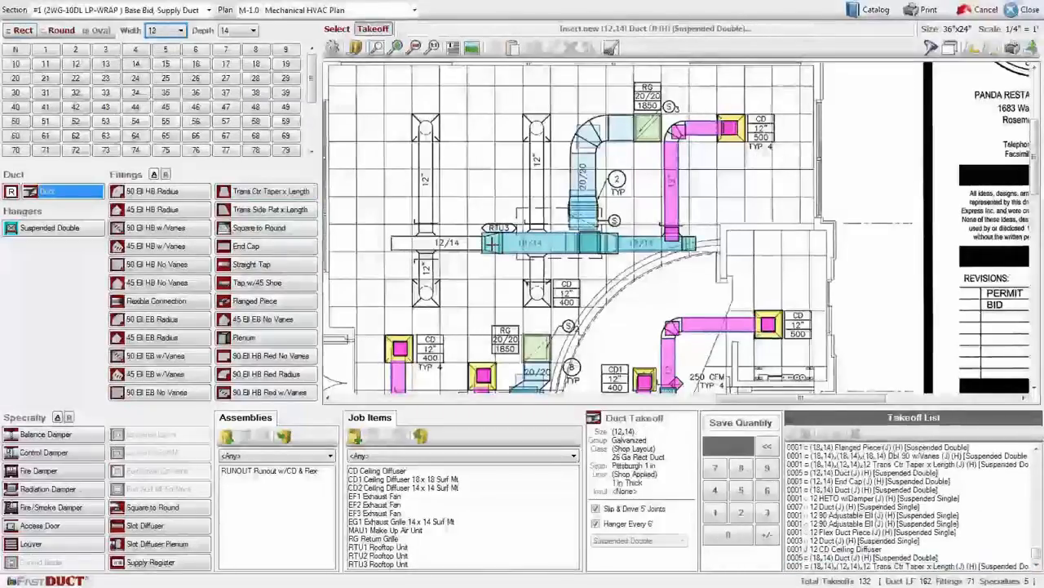
Take off a 12x14 rectangular duct about 7 ft long over the uncolored 12/14 run and close its end with an End Cap.
drag(489, 243, 393, 243)
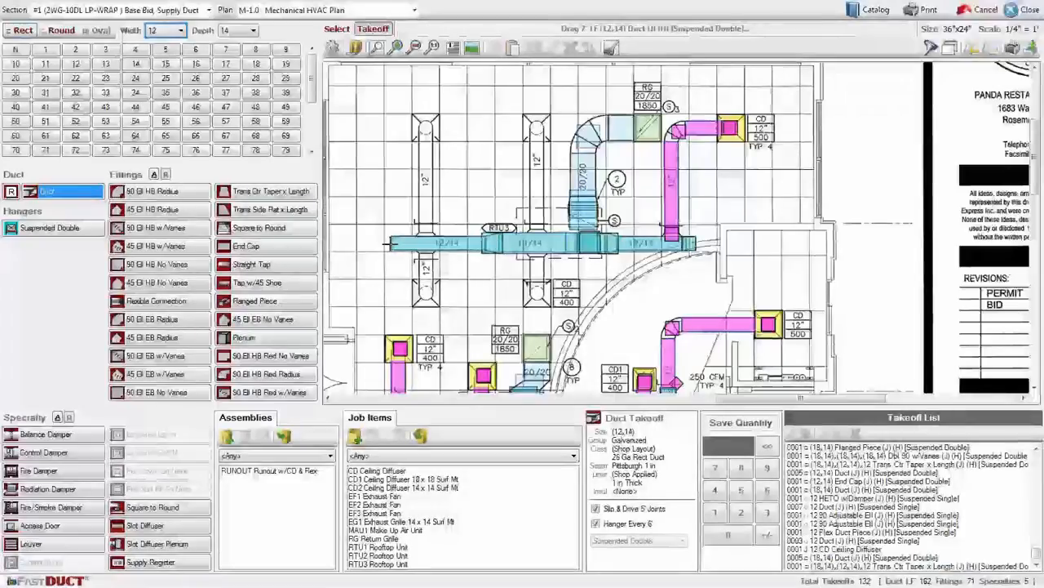
click(269, 245)
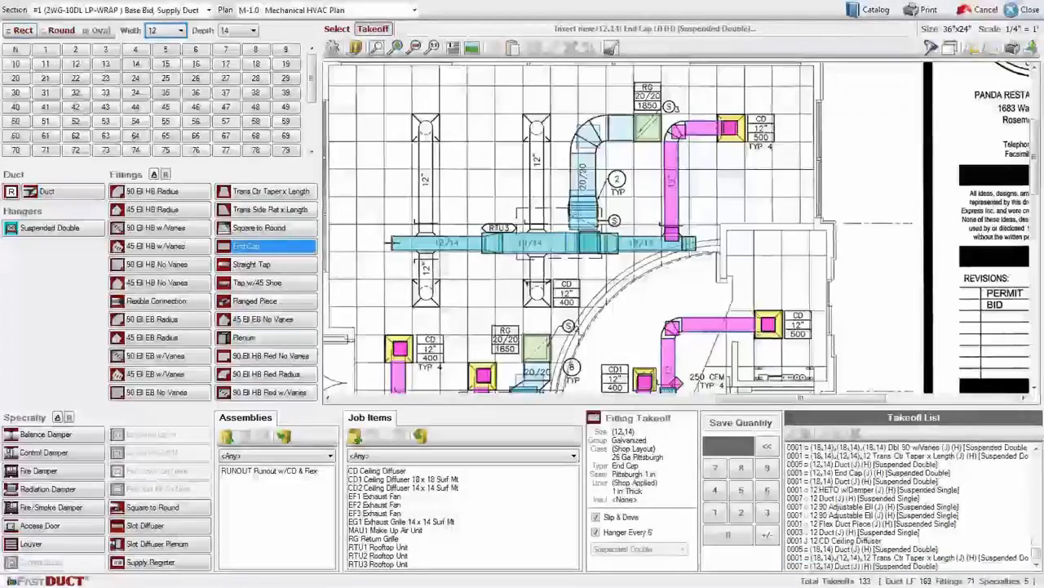
click(390, 243)
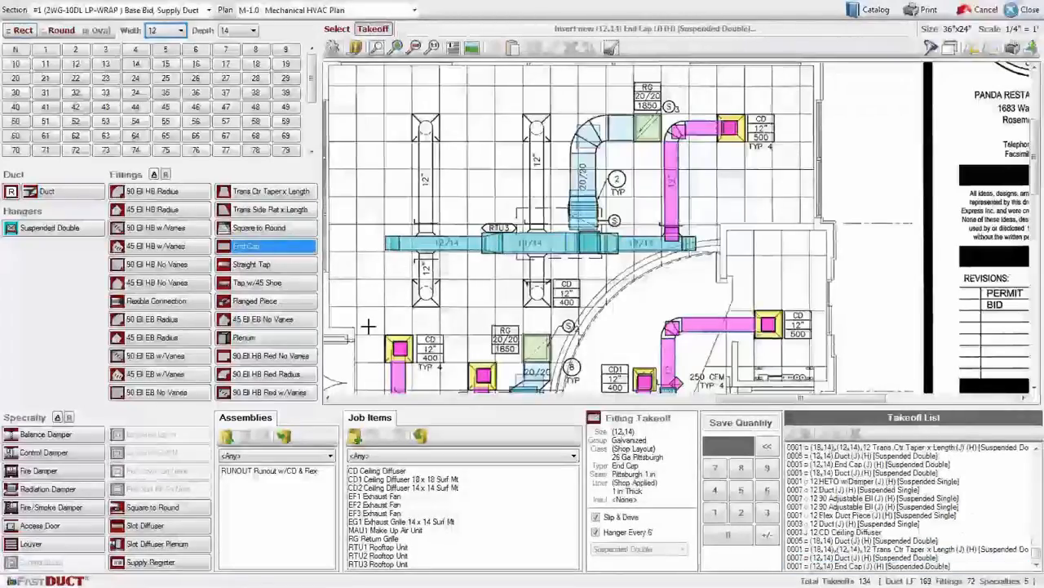
Take off 12-inch round HETO w/Damper fittings for both lower branches and the upper branch on the 12/14 run.
click(62, 30)
click(263, 283)
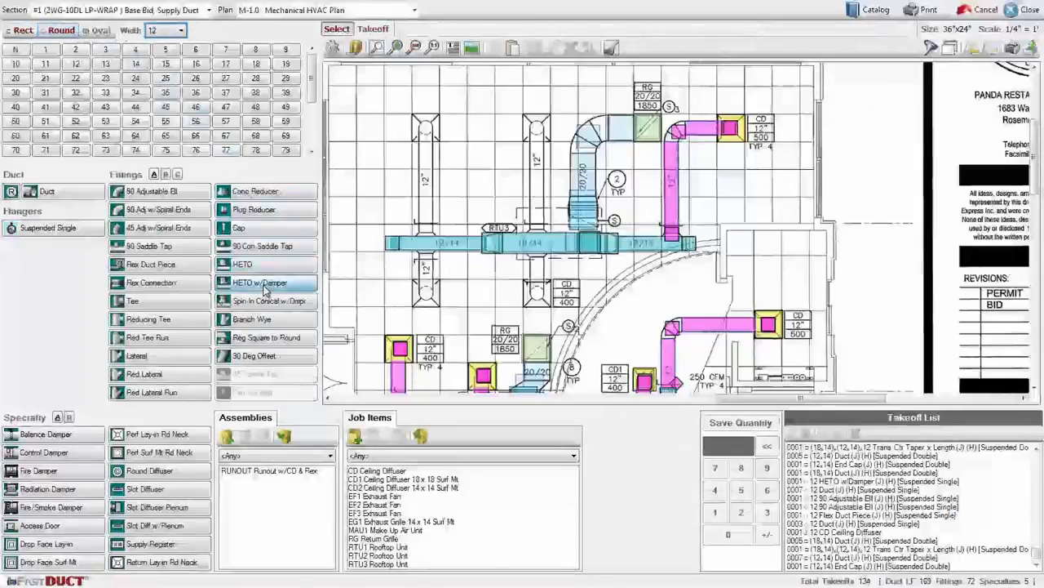
click(426, 257)
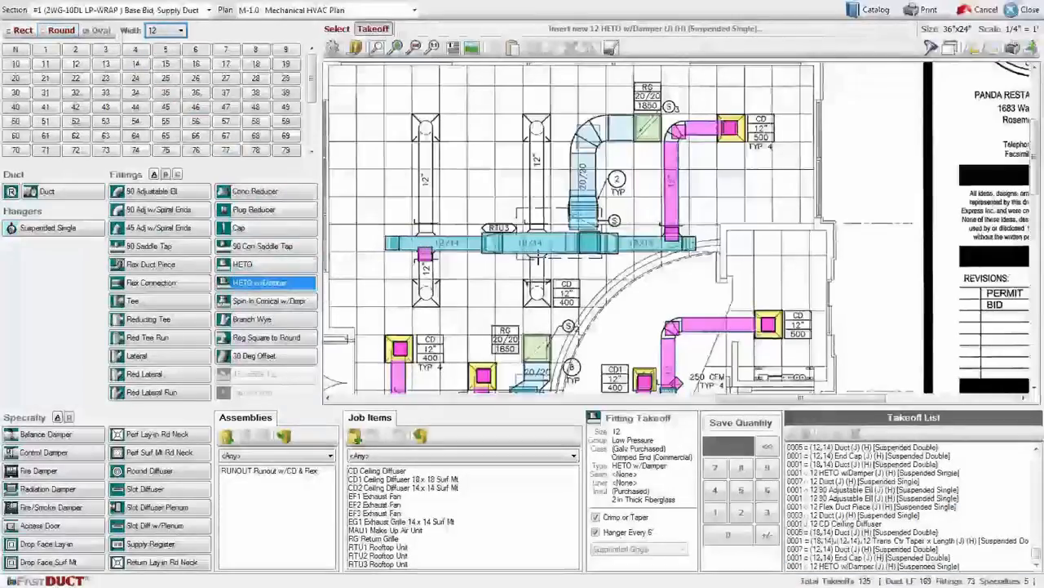
click(538, 255)
click(425, 231)
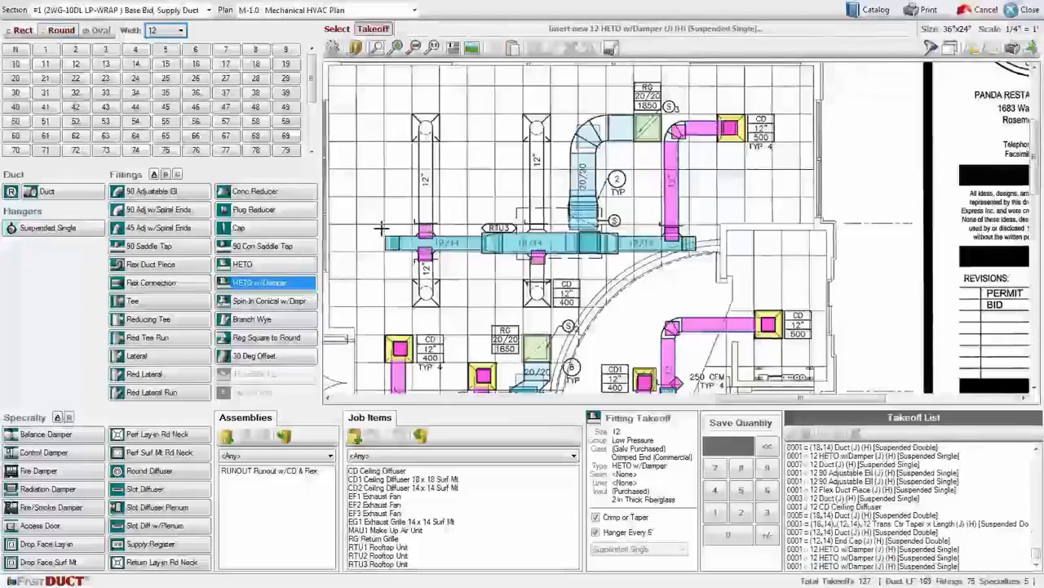
Take off 12-inch round duct on the same three branches, about 2 ft on each lower branch and 6 ft on the upper one.
click(81, 191)
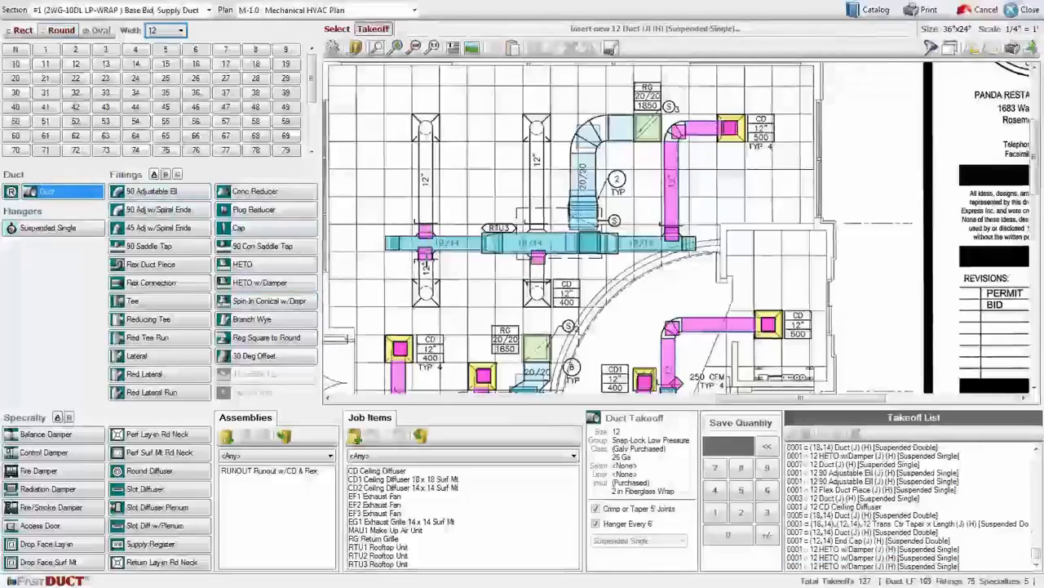
drag(426, 261, 426, 284)
drag(537, 264, 537, 284)
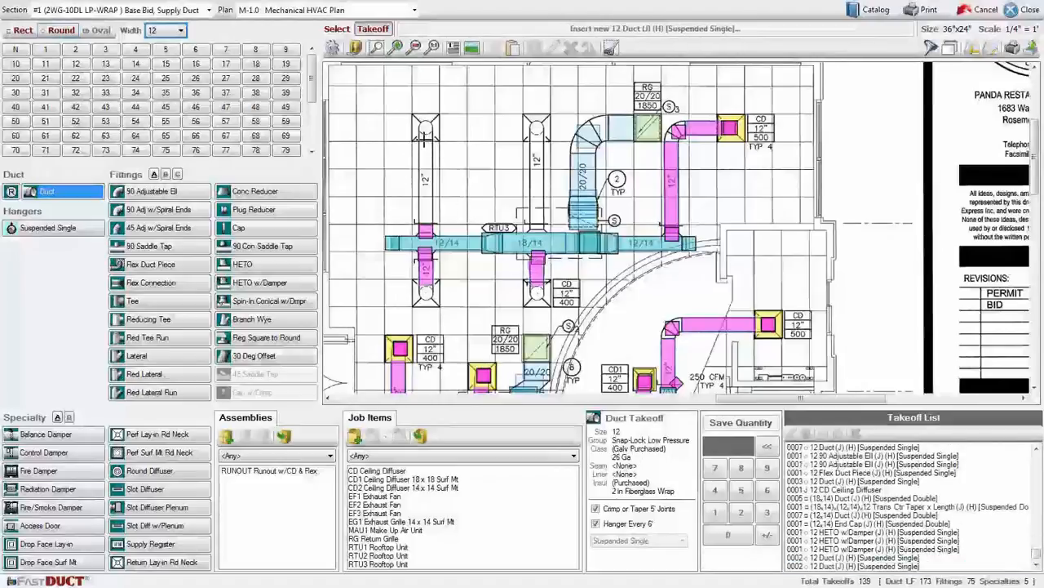
drag(425, 136, 426, 231)
Take off a 12-inch 90 Adjustable Ell and a 12-inch Flex Duct Piece at the diffuser end of each of the three branches.
click(167, 193)
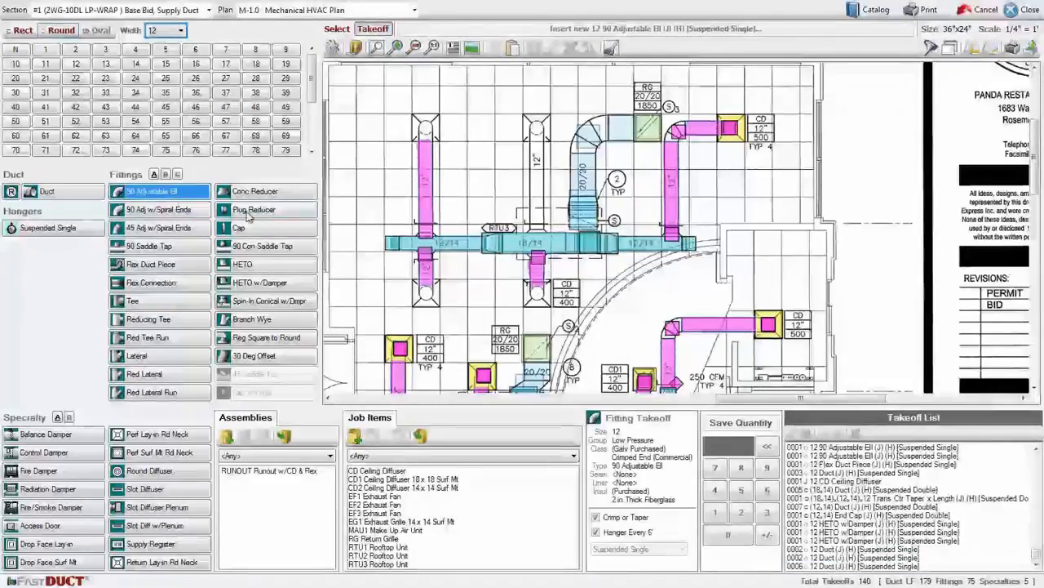
click(424, 287)
click(535, 284)
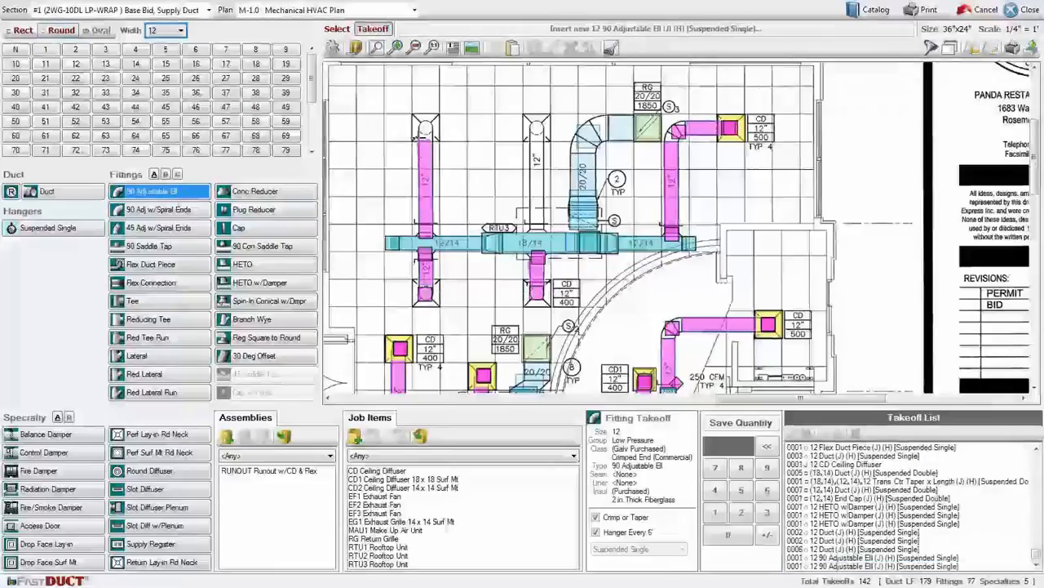
click(425, 127)
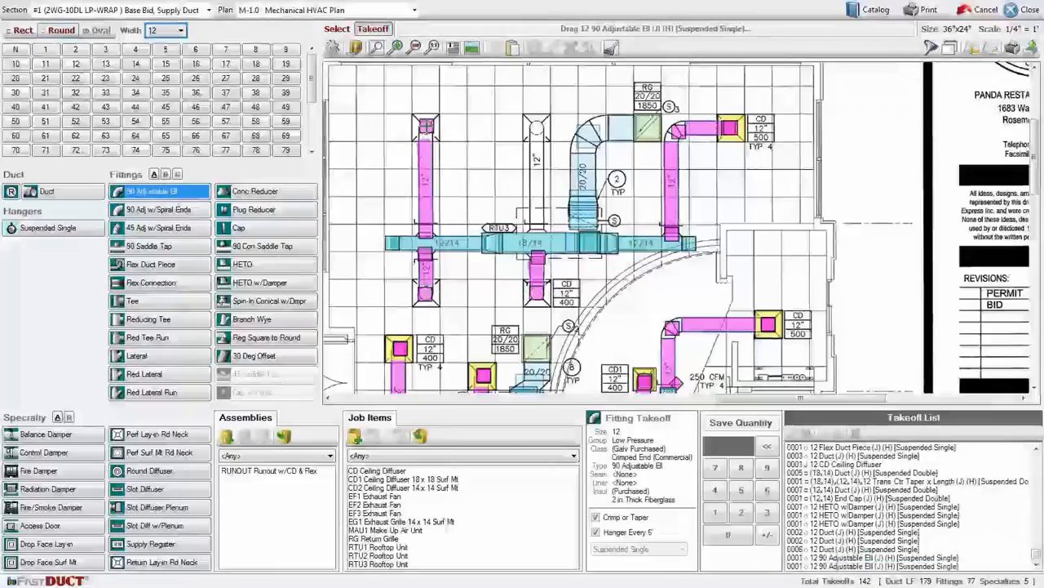
click(155, 267)
click(426, 124)
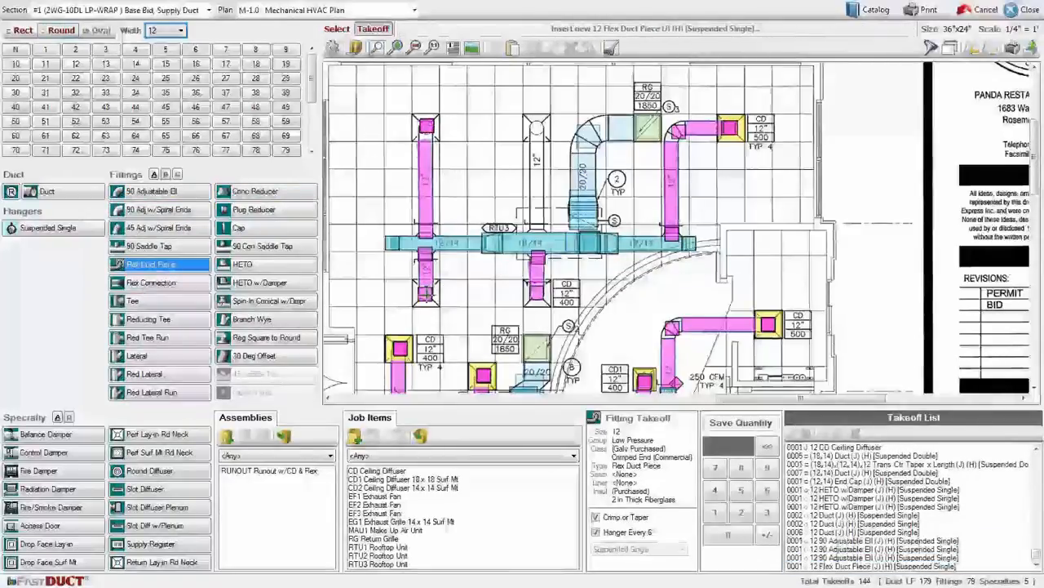
click(425, 294)
click(538, 292)
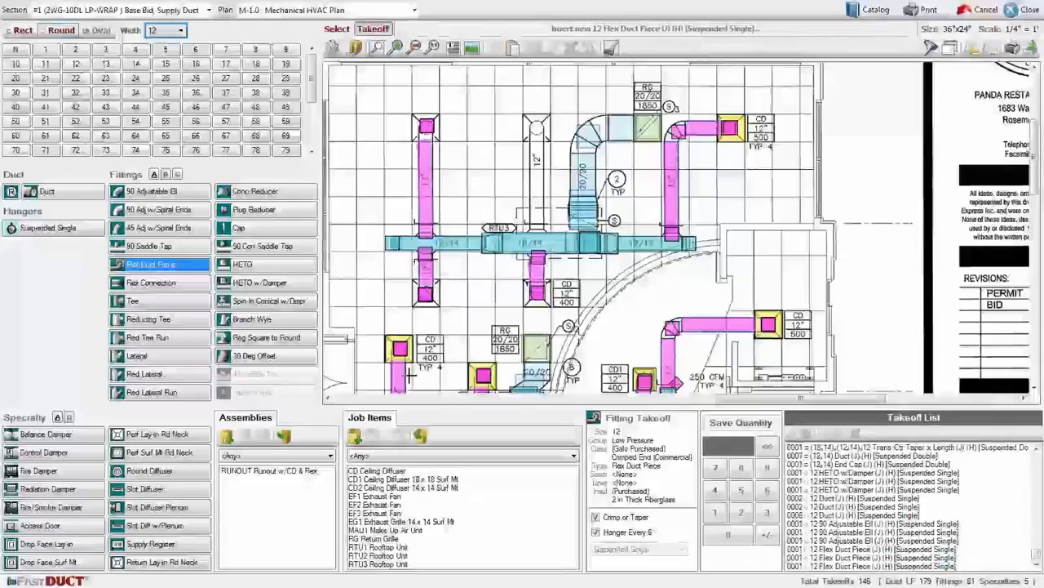
Take off a 12-inch CD Ceiling Diffuser at the end of each of the three branches.
click(367, 472)
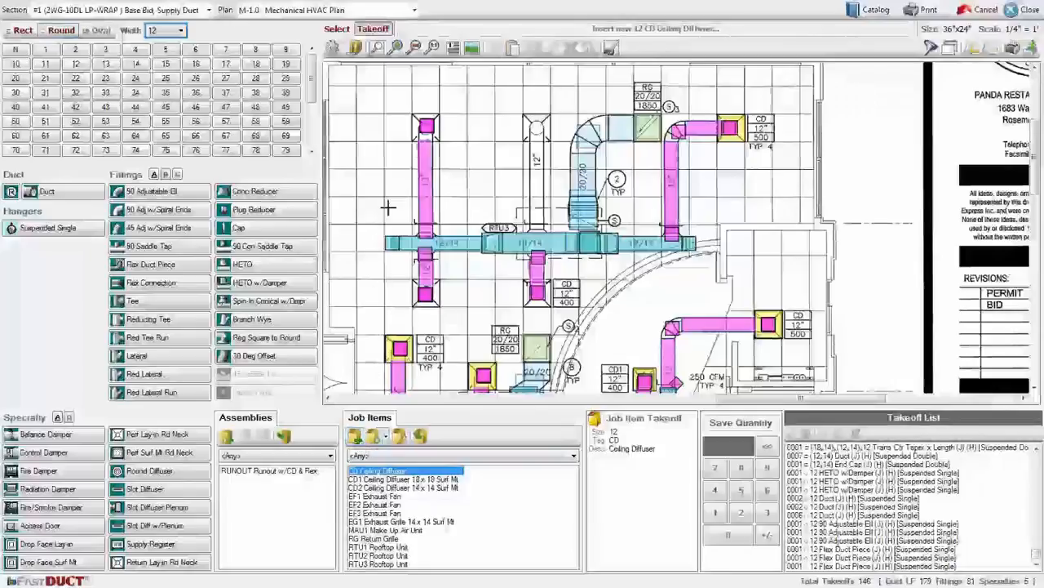
click(425, 127)
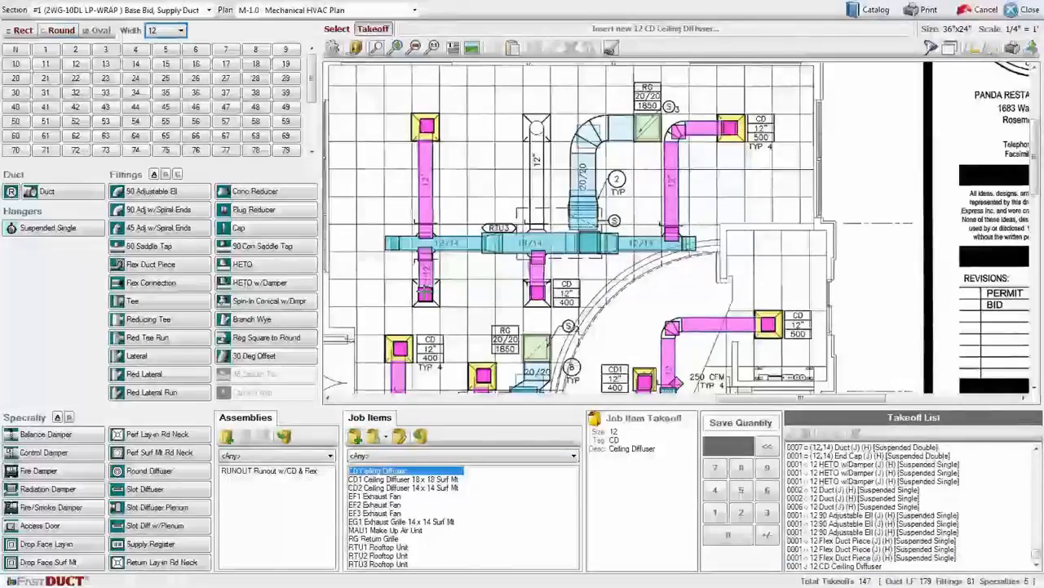
click(424, 291)
click(537, 293)
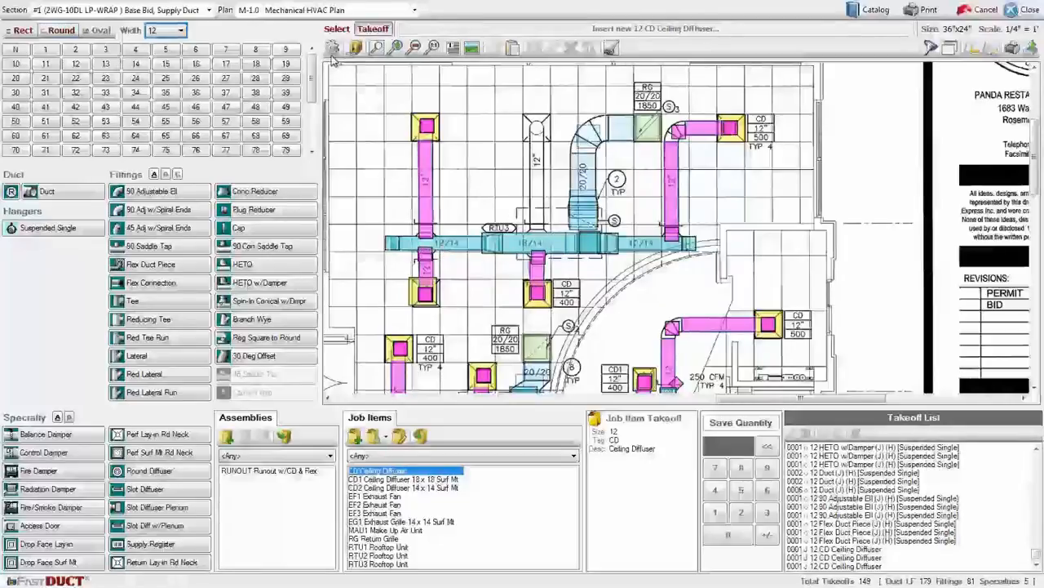
Copy the completed upper branch with its damper fitting, duct, ell, flex and diffuser onto the remaining uncolored 12-inch branch.
click(338, 29)
drag(395, 99, 454, 248)
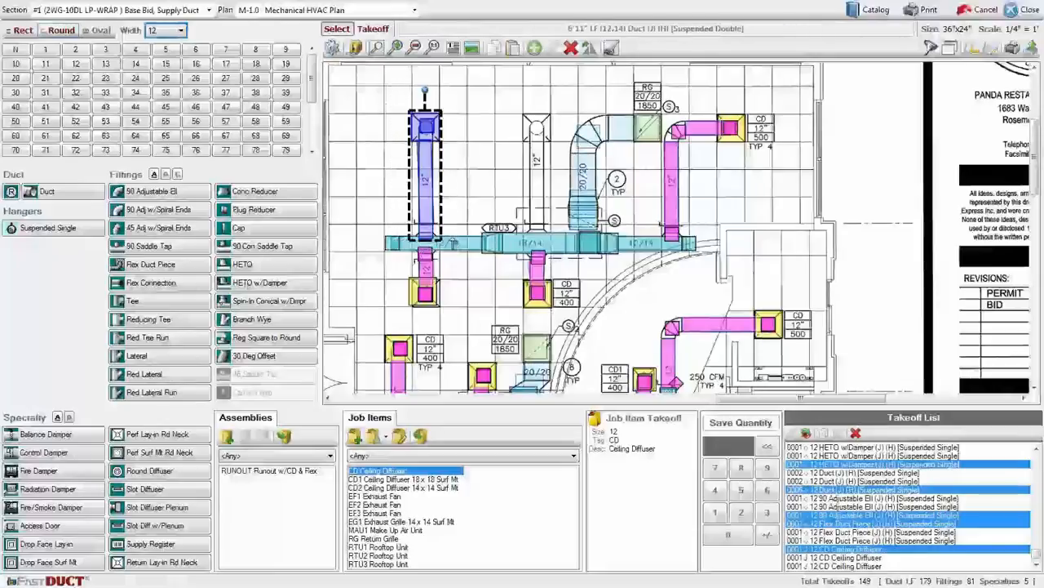
right_click(428, 122)
click(450, 133)
right_click(536, 140)
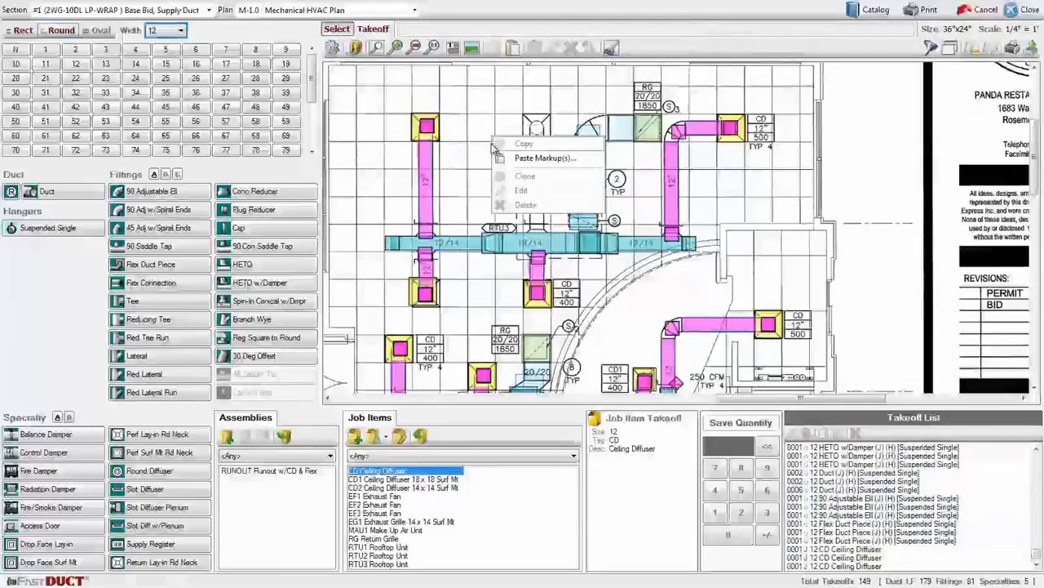
click(563, 153)
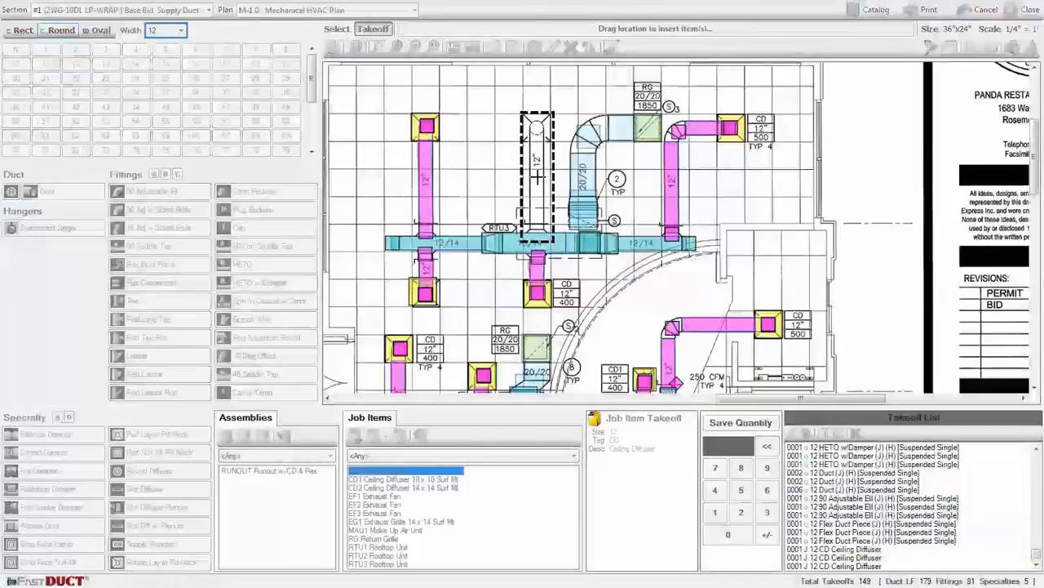
click(539, 179)
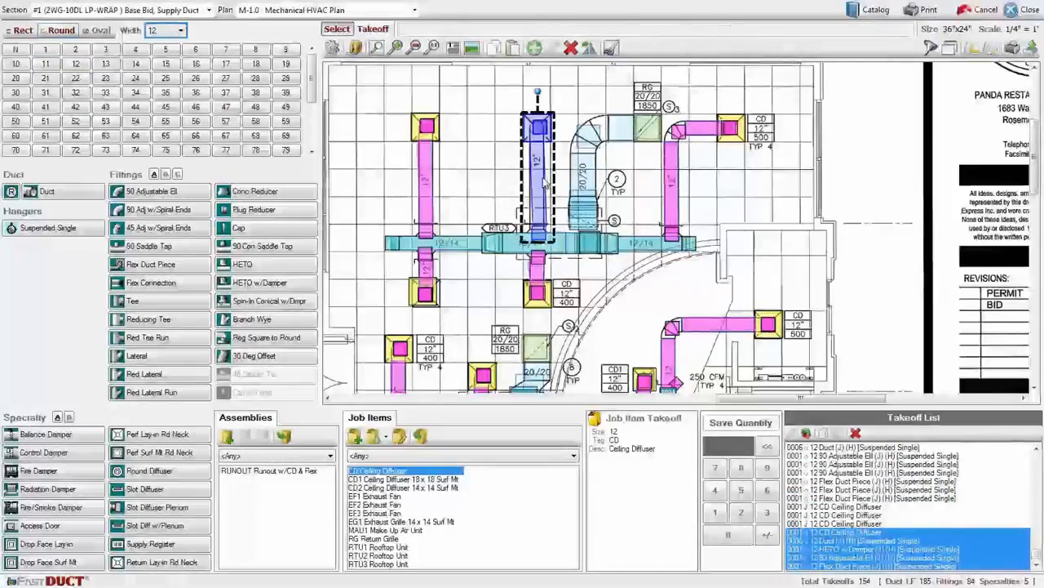
click(476, 194)
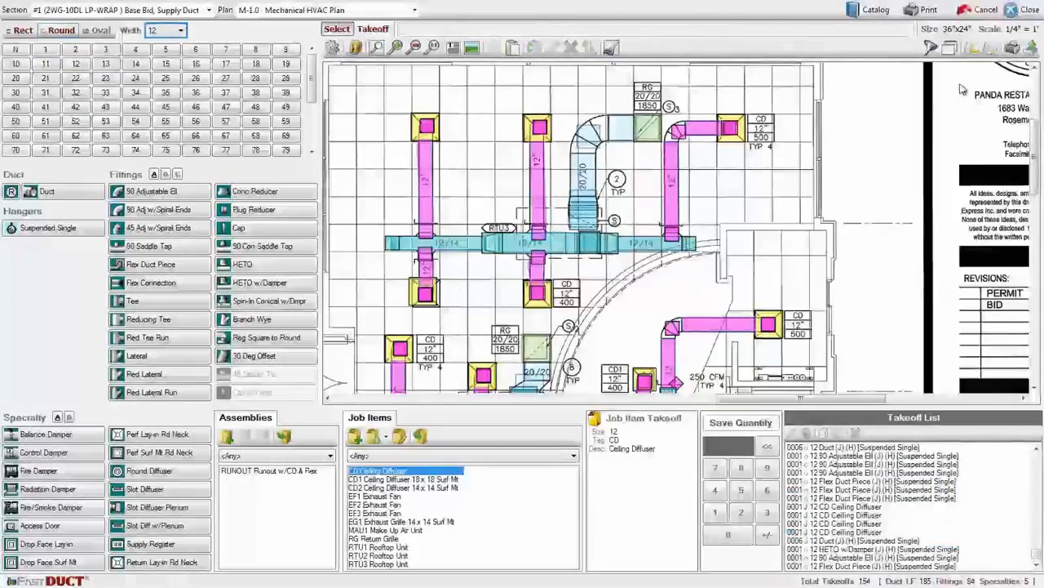
Close the section takeoff and recalculate the job's reports.
click(1023, 10)
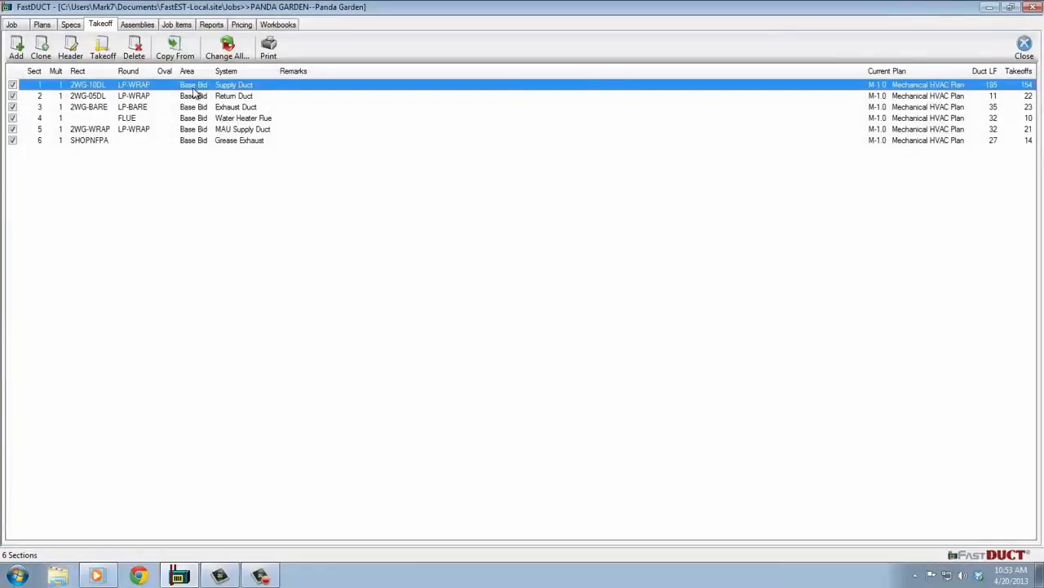
click(210, 25)
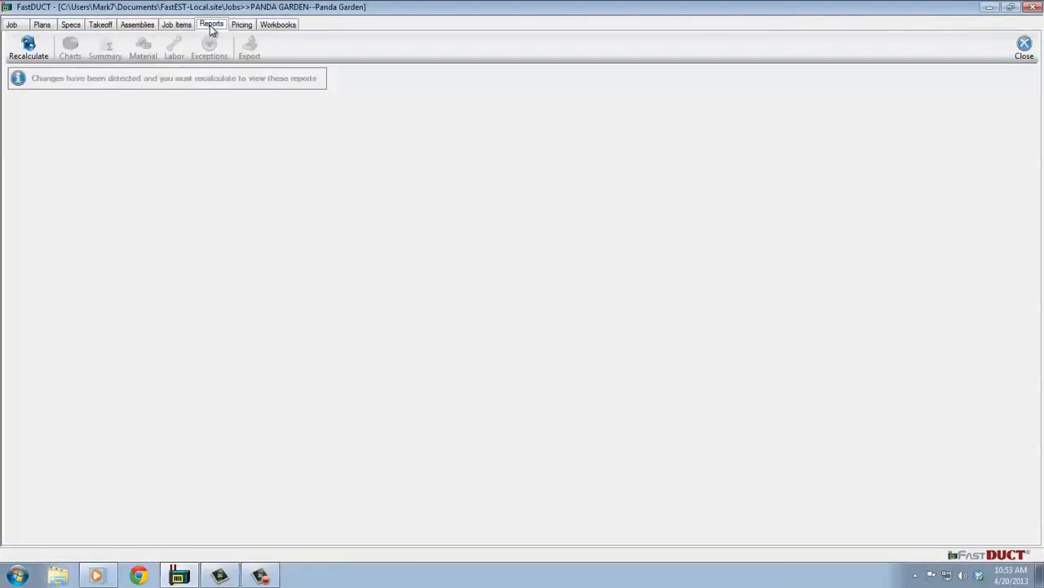
click(28, 48)
click(29, 70)
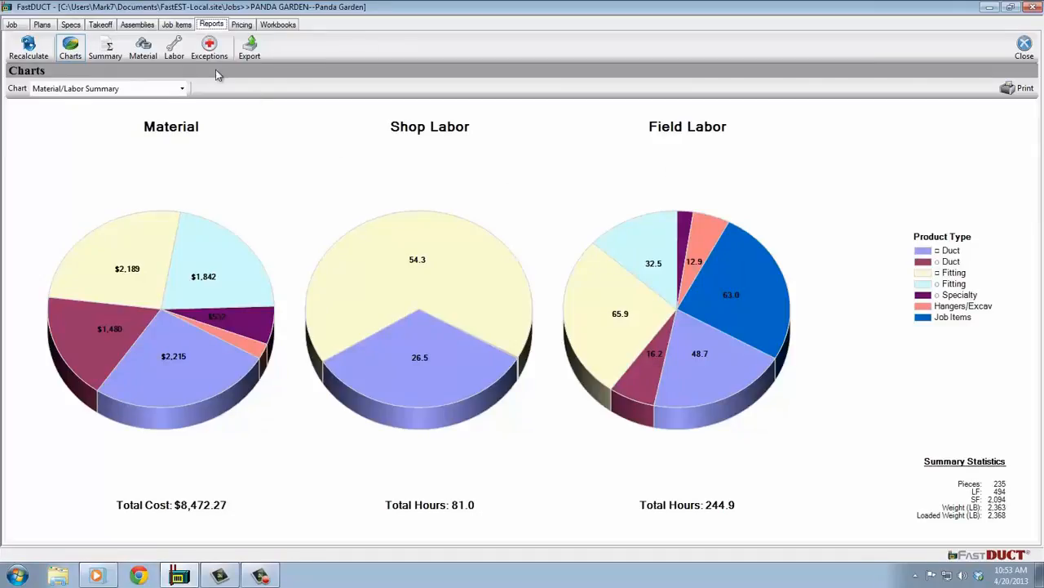
Review the Material report and the shop and field hours in the Labor report.
click(150, 51)
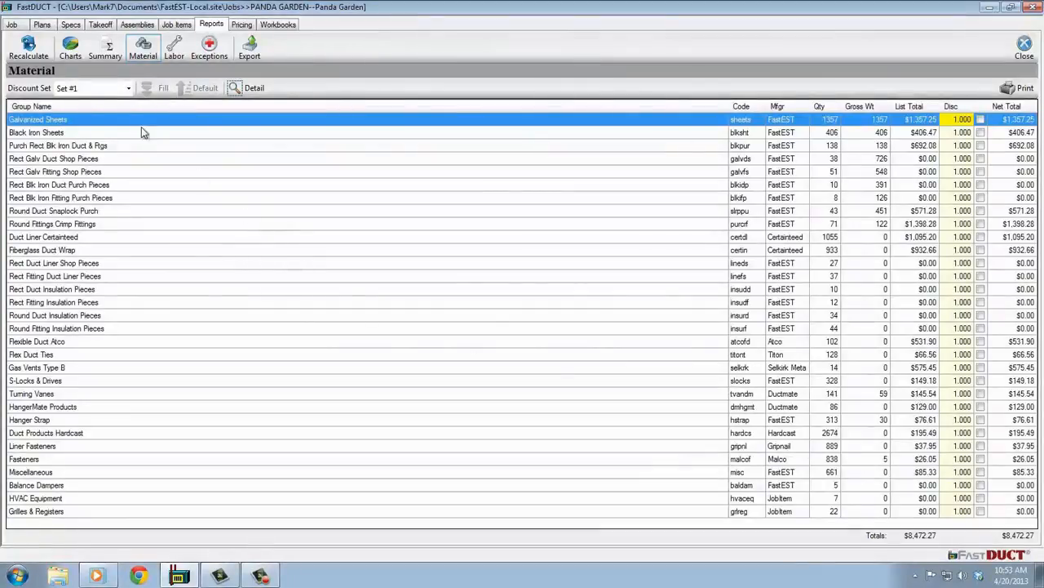
click(174, 49)
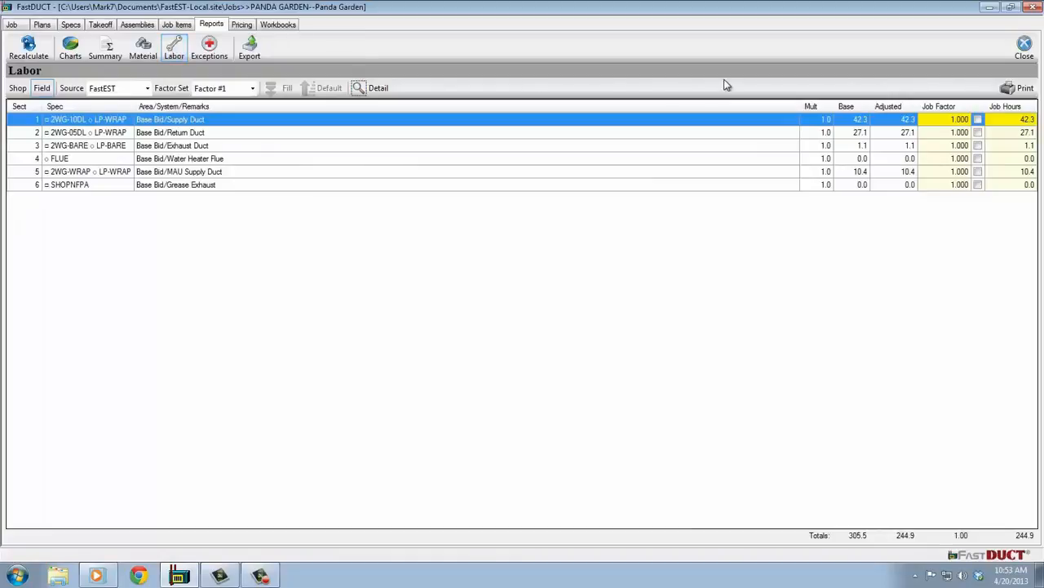
click(17, 90)
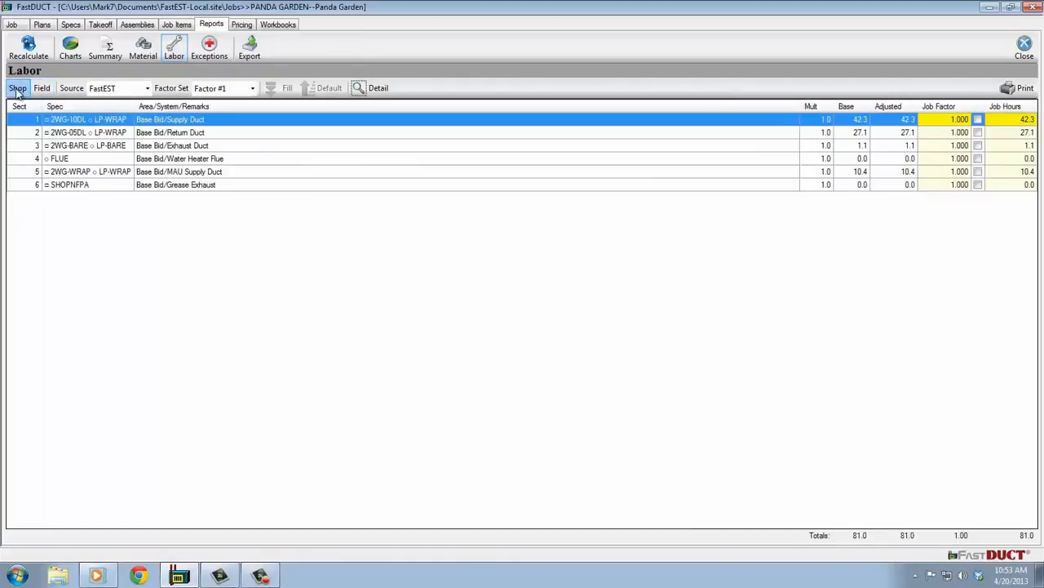
click(43, 89)
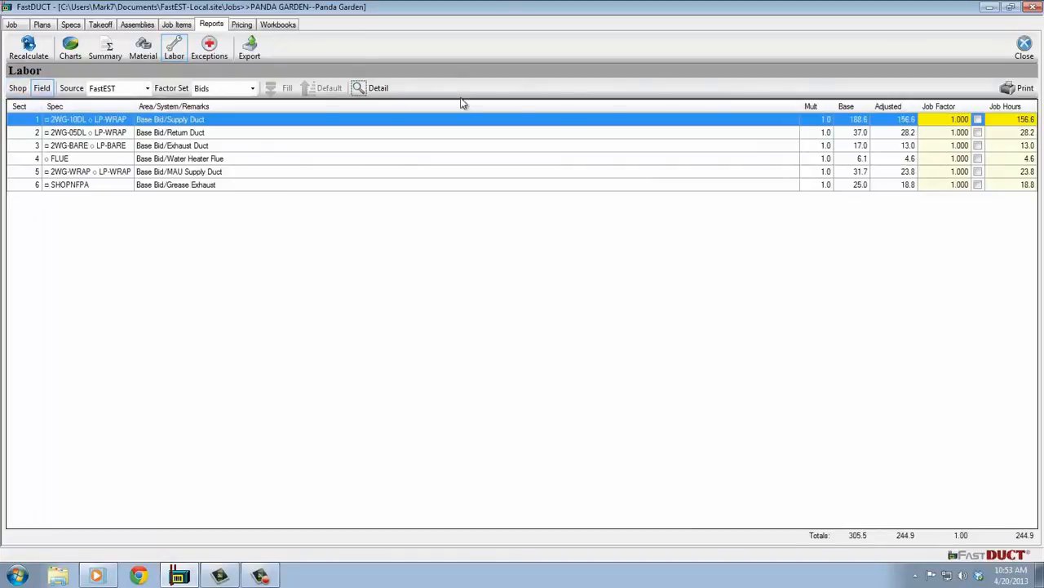
Set the field labor job factor of section 1, Supply Duct, to 1.2.
click(949, 121)
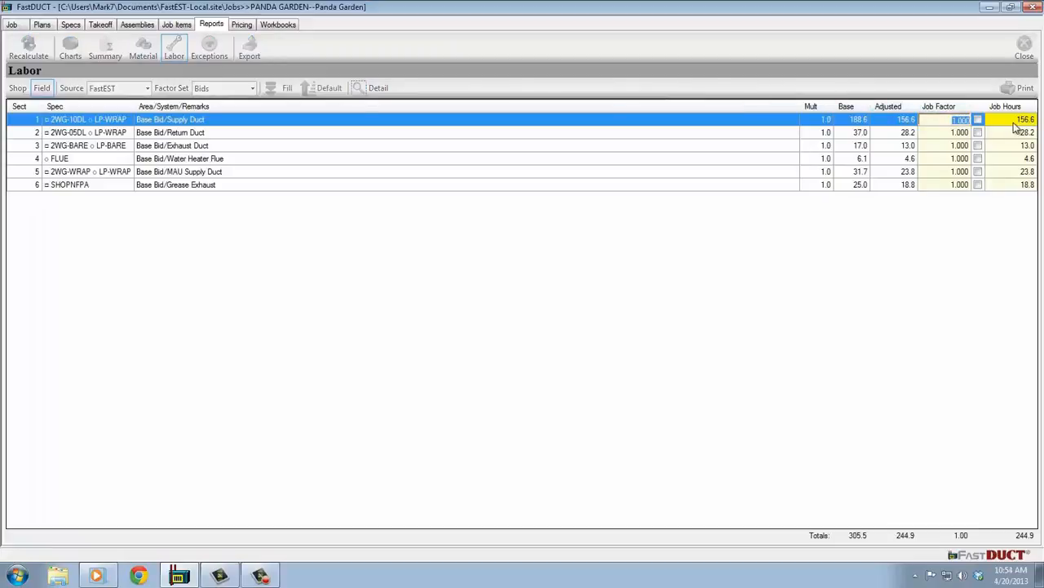
text(1.2)
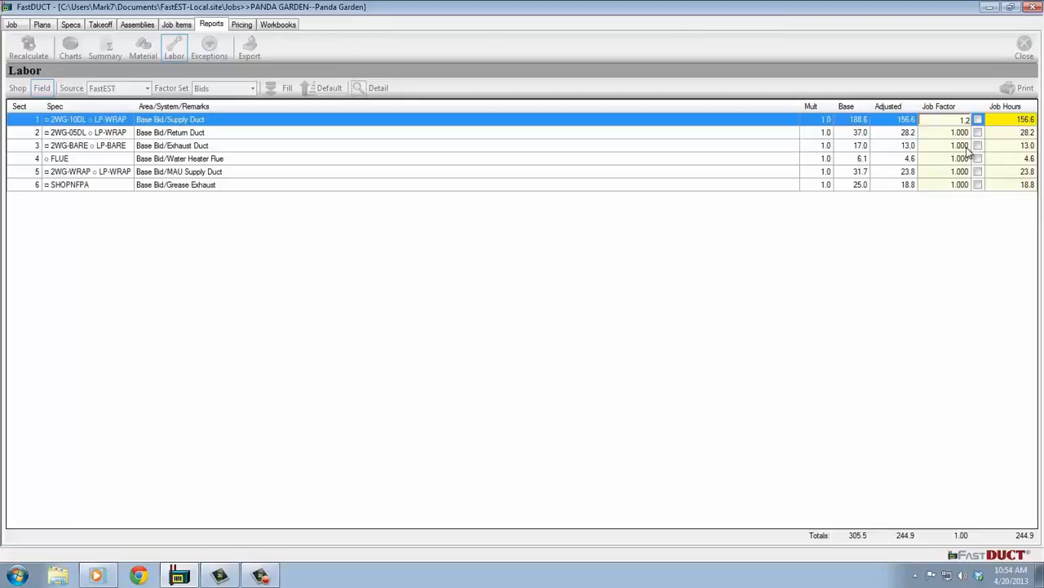
click(968, 147)
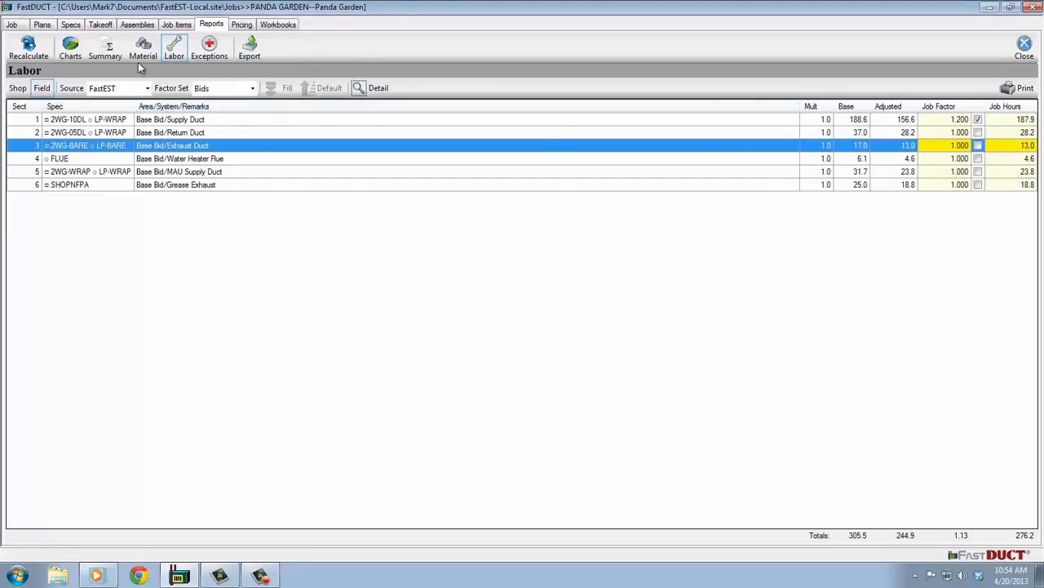
Create a workbook named BaseBid from the DuctMaster.xlsm template with new data and highlight the FastDUCT Summary row on its Recap sheet.
click(276, 25)
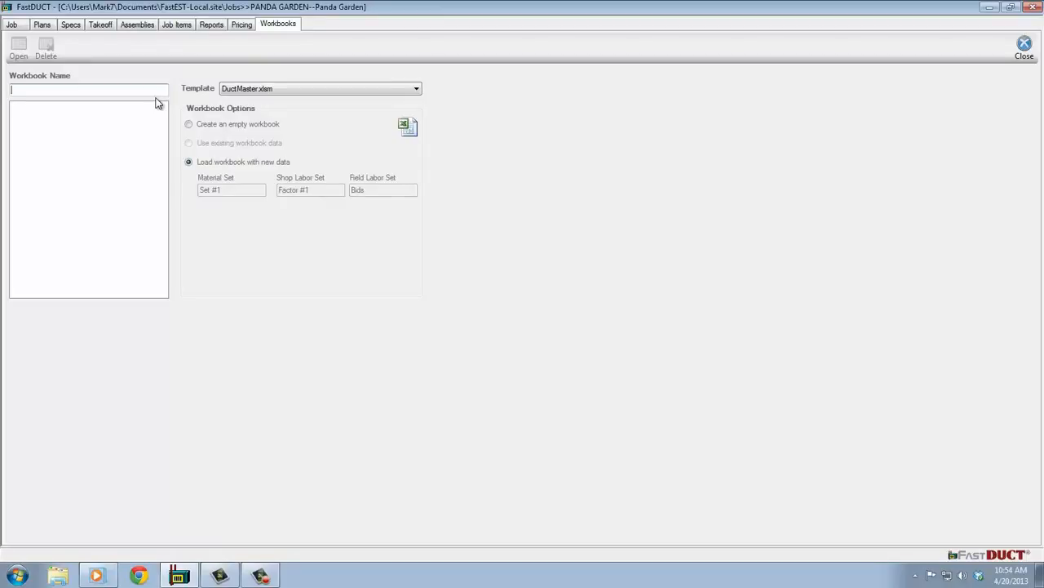
text(BaseBid)
click(20, 47)
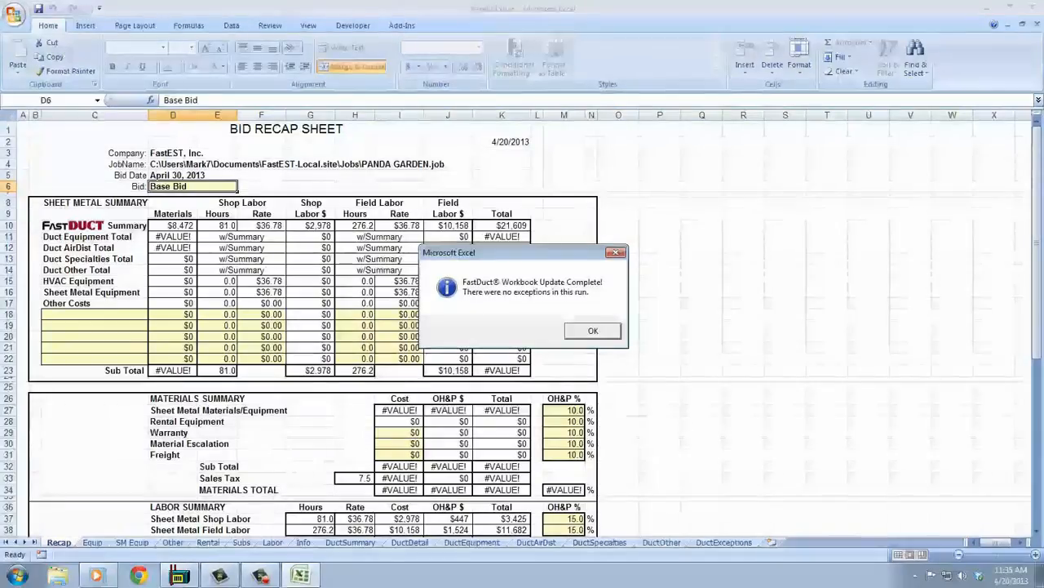
click(593, 330)
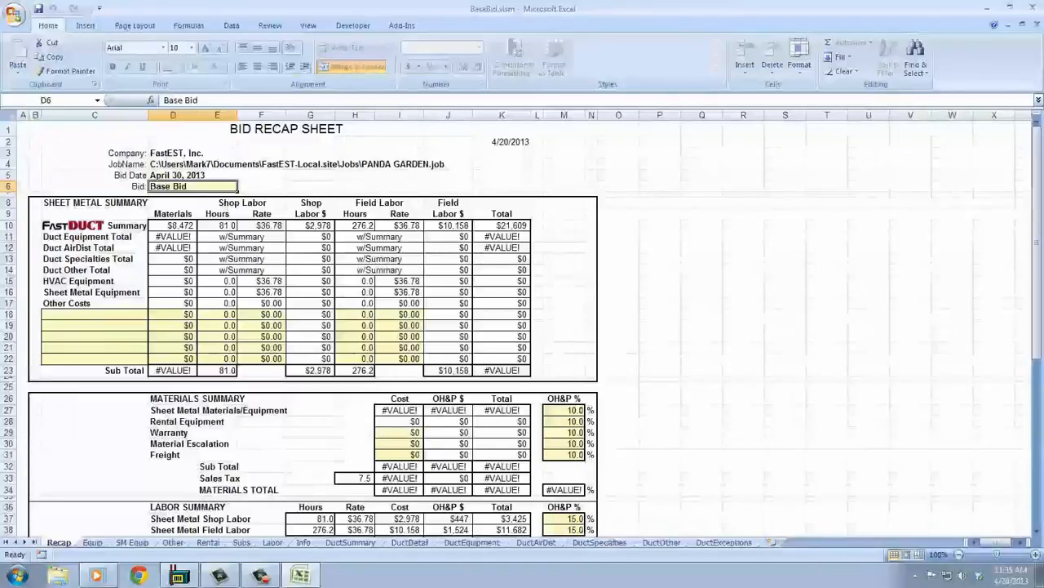
click(8, 225)
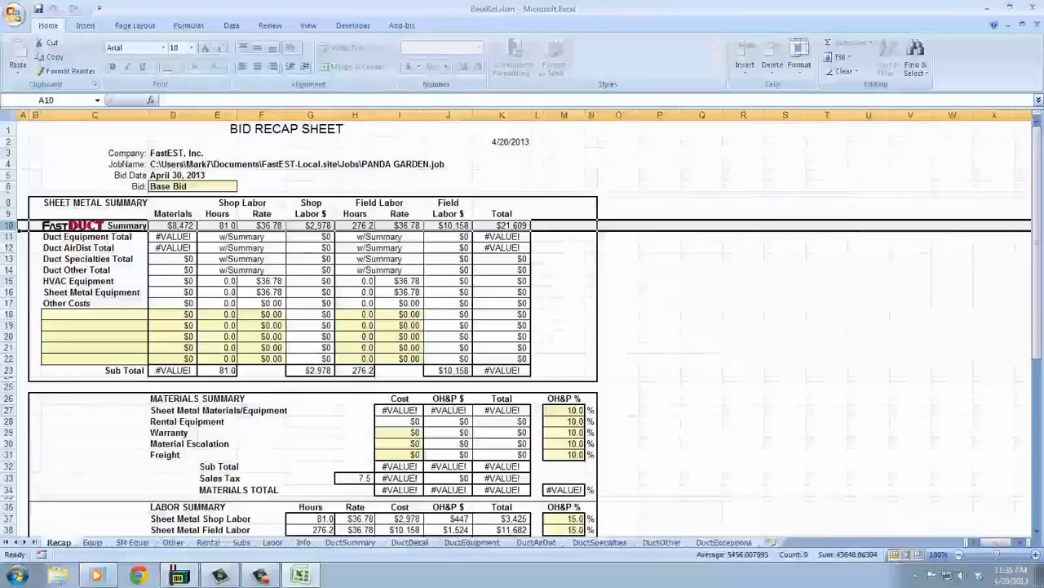
Expand the DuctEquipment sheet and enter quoted totals of 900 for MAU* and 8400 for RTU*.
click(472, 542)
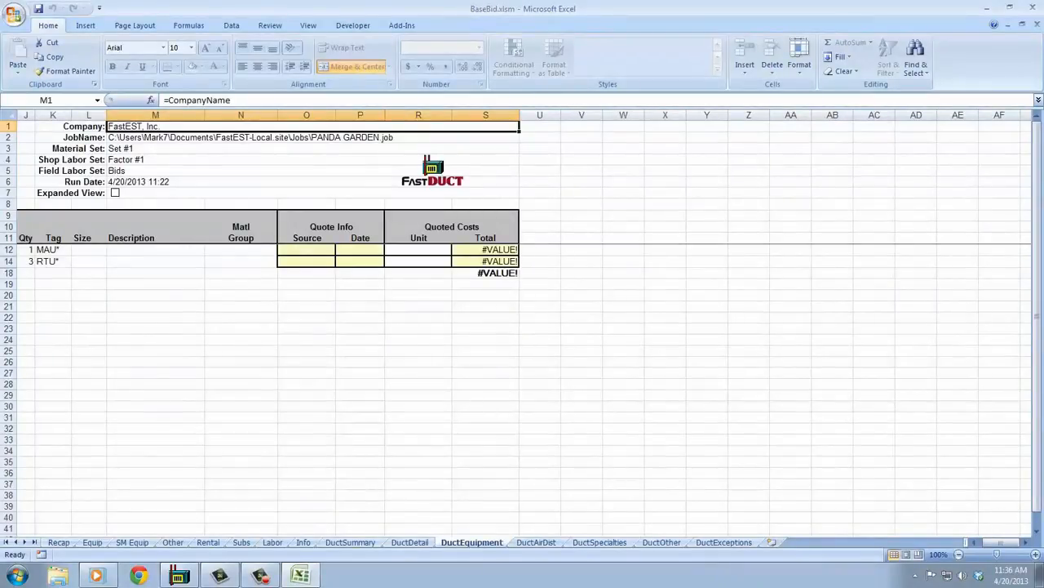
click(115, 193)
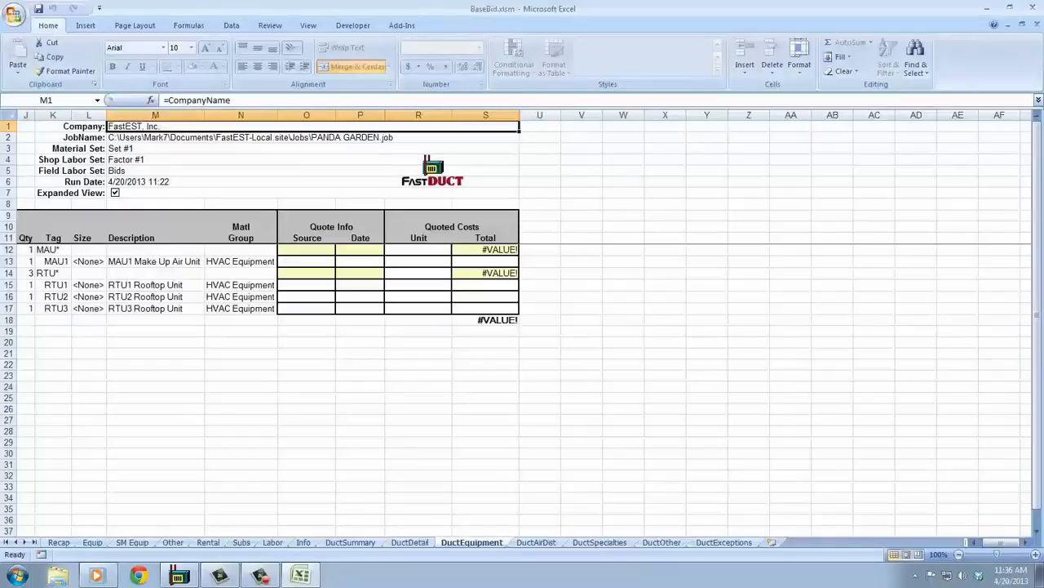
click(486, 250)
text(90)
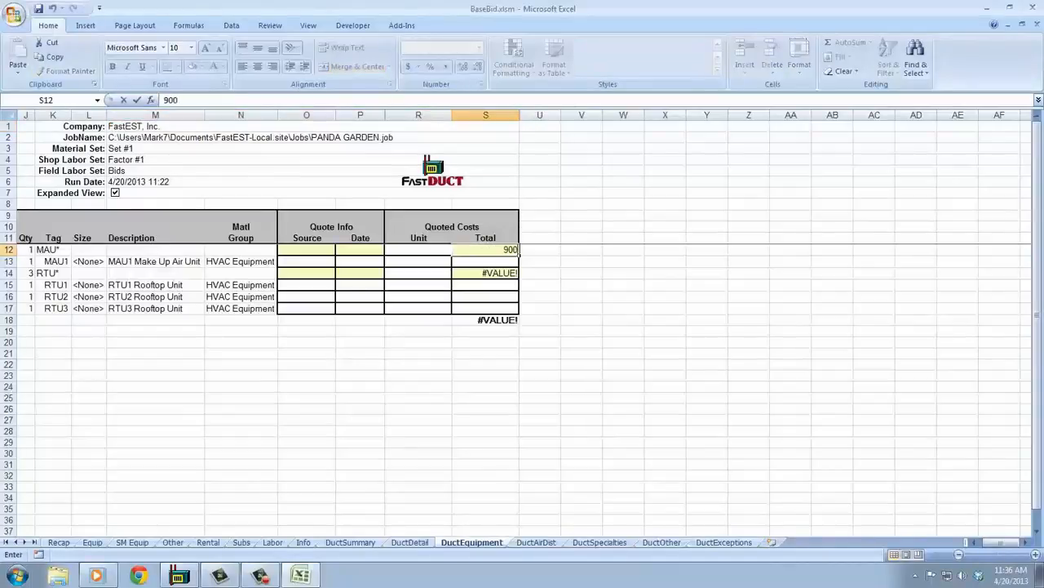
text(0)
key(Return)
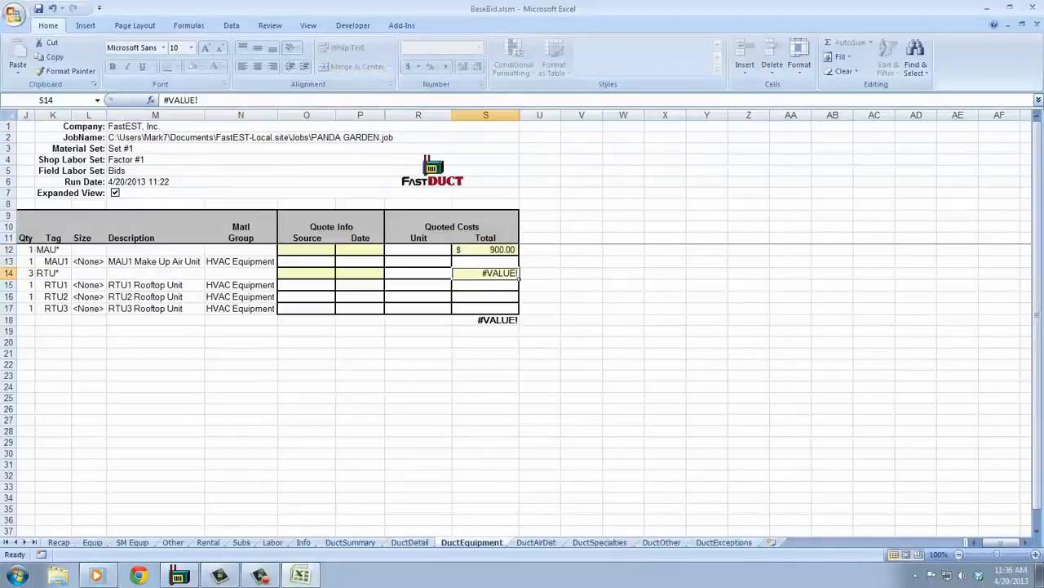
text(8400)
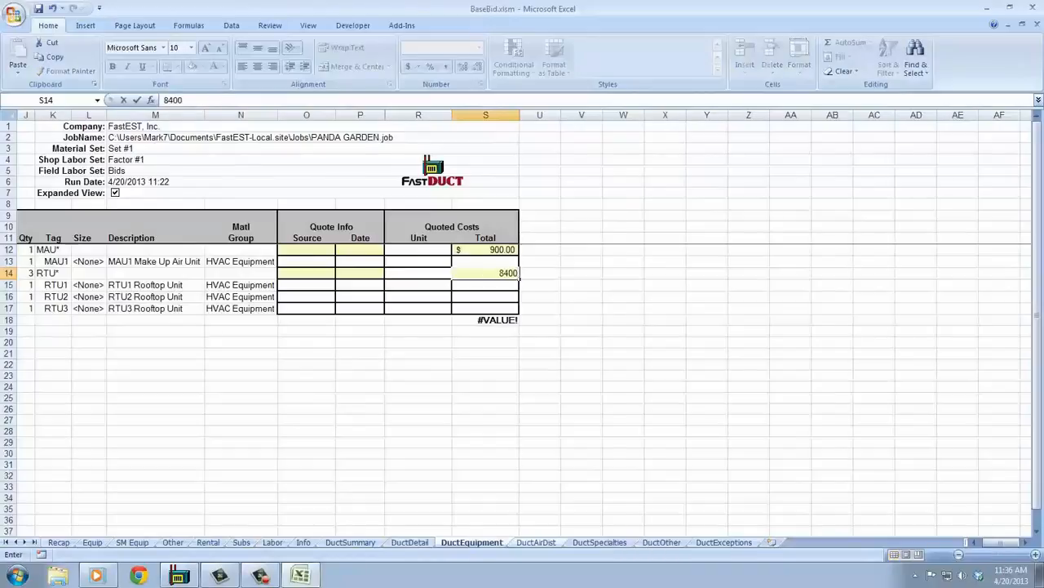
Enter quoted totals on the DuctAirDist sheet: 120 for balance dampers, 750 for roof fans and 860 for diffusers.
click(536, 543)
click(593, 250)
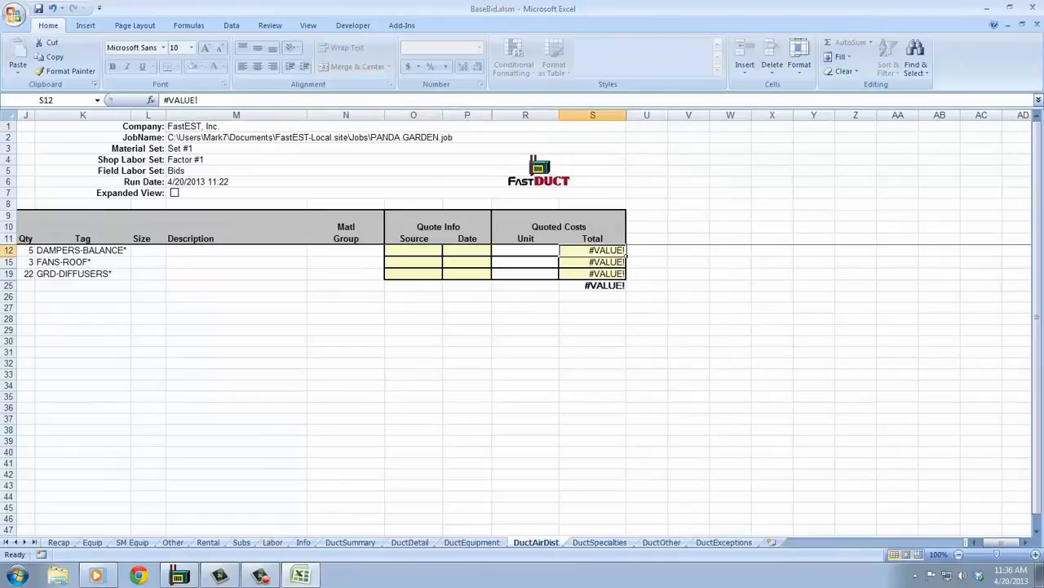
text(120)
key(Return)
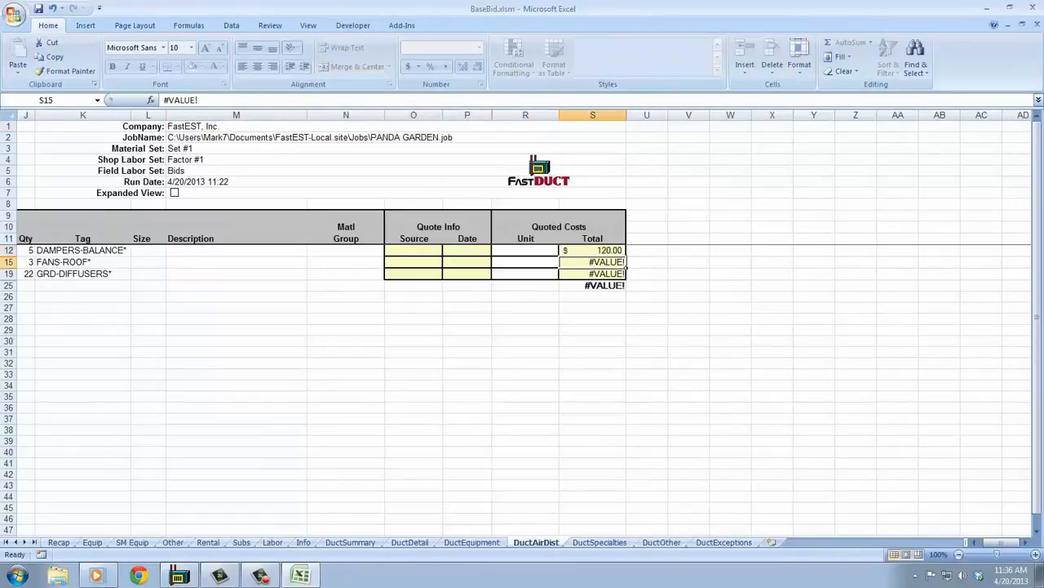
text(750)
key(Return)
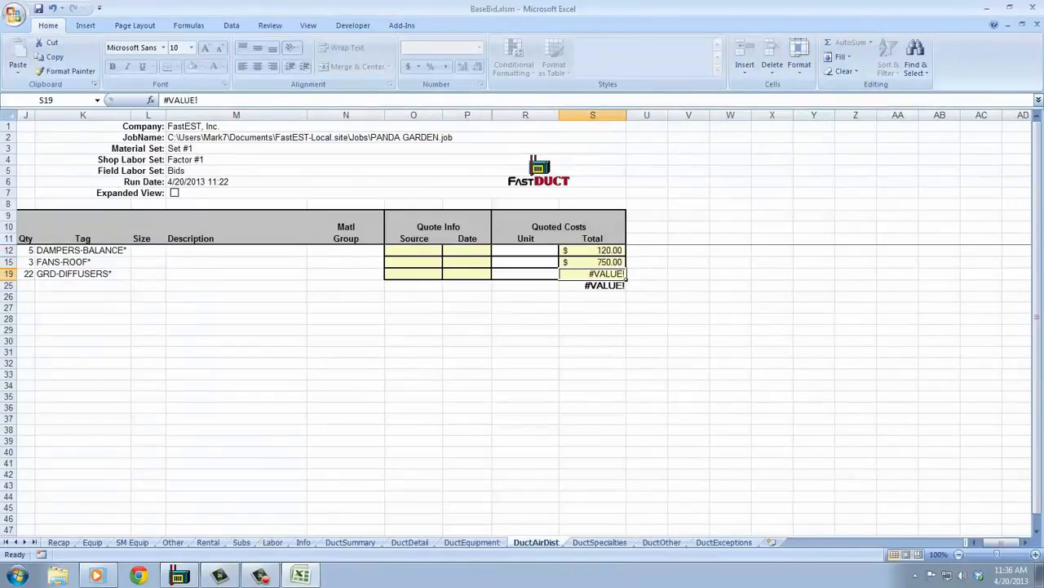
text(860)
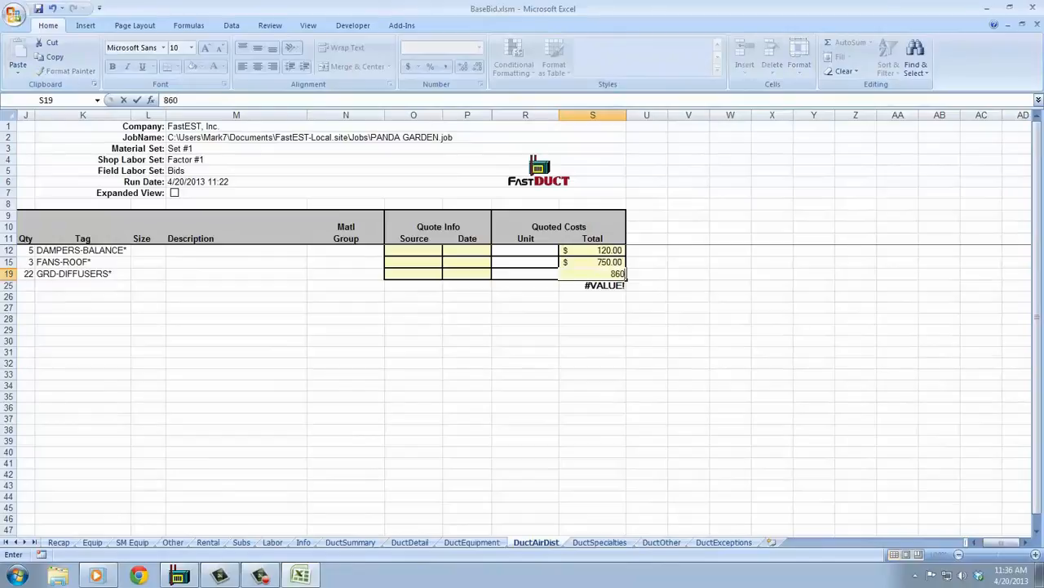
key(Return)
Check the equipment materials total on the Recap sheet, and view the Other job costs sheet.
click(58, 542)
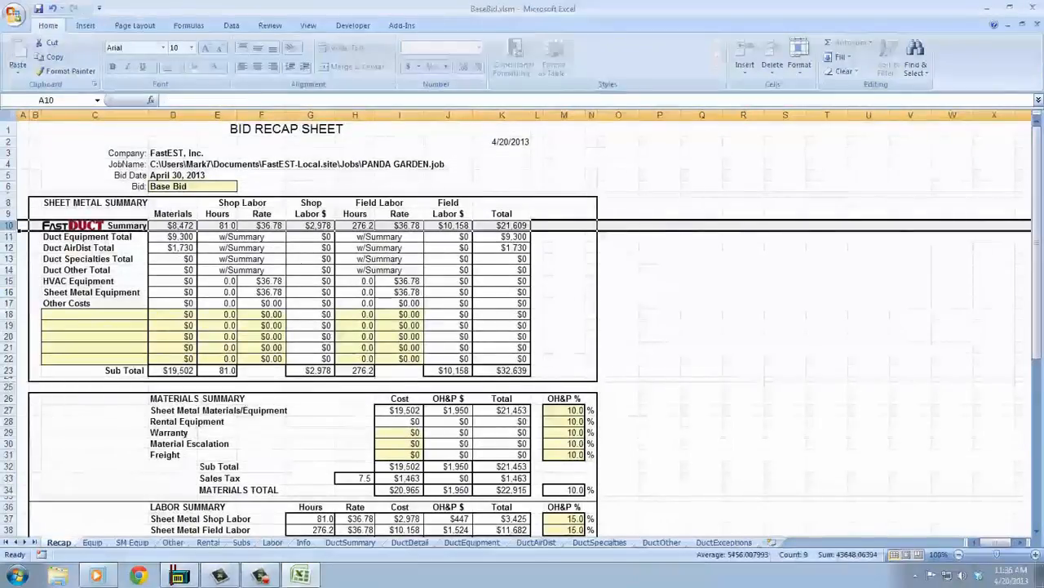
click(195, 237)
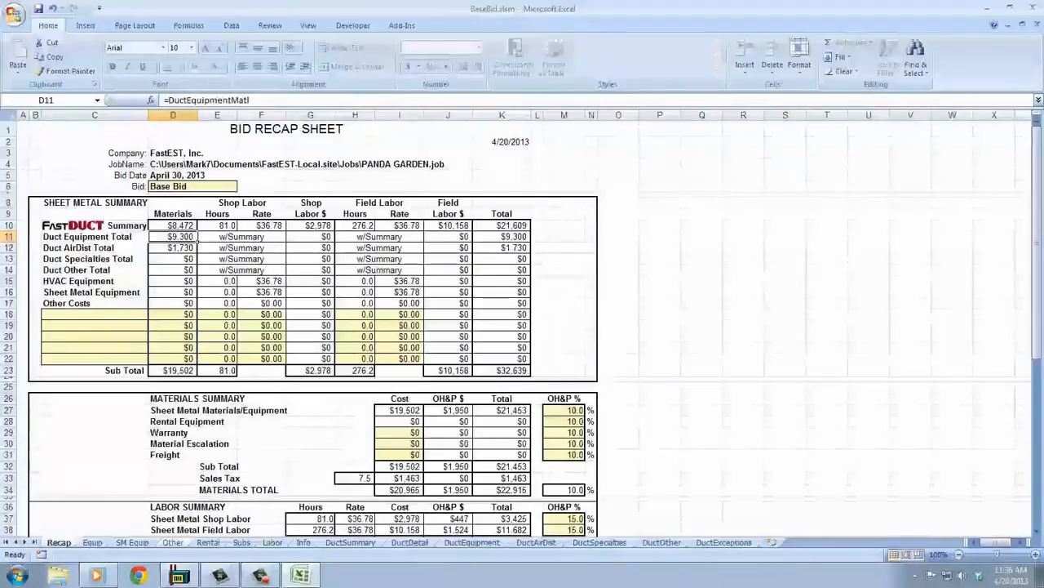
click(172, 542)
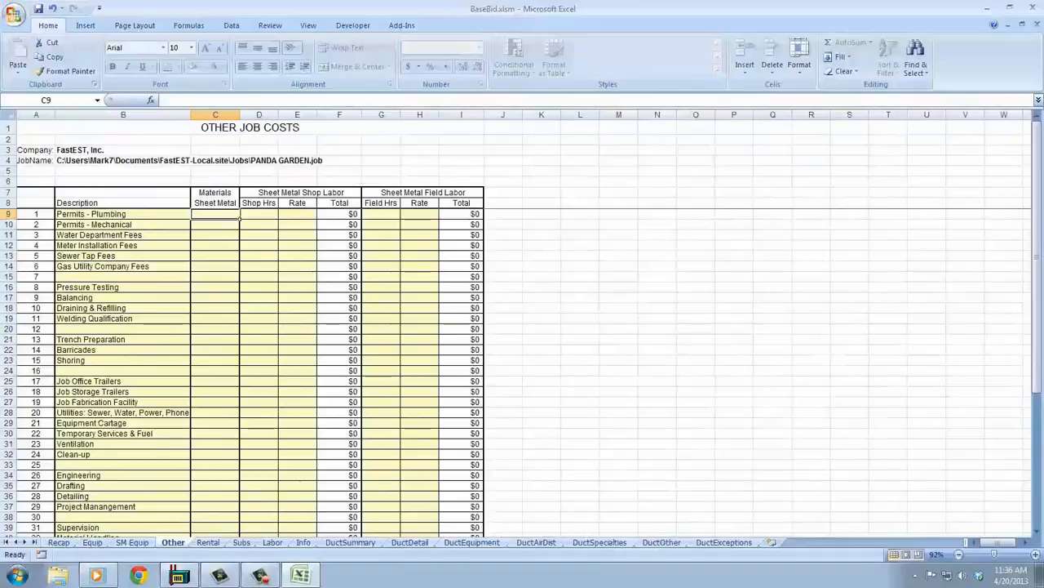
Add a scissor lift rental of 2 months at a monthly rate of 750 on the Rental sheet.
key(ctrl+Page_Down)
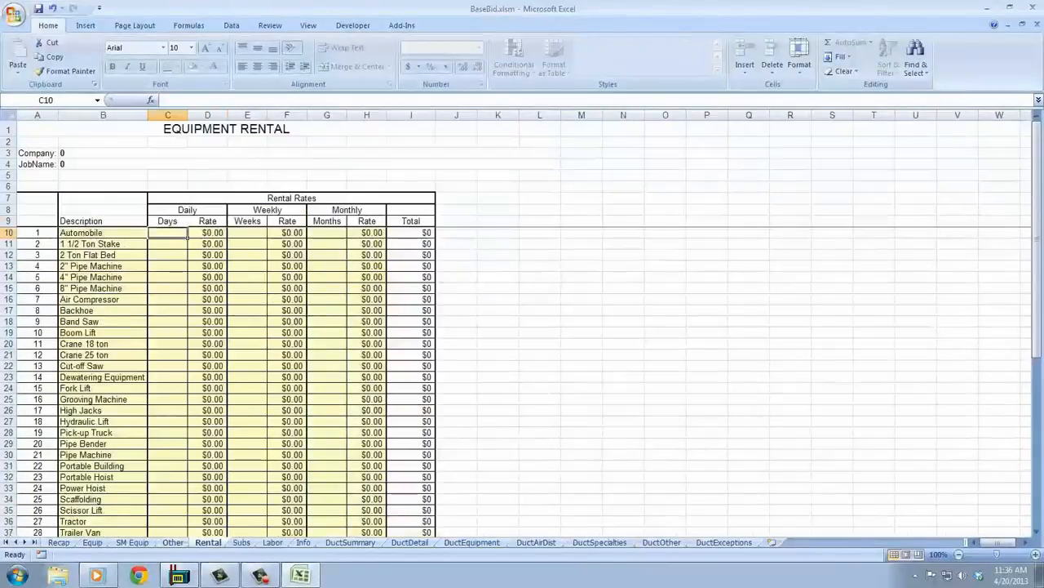
click(327, 510)
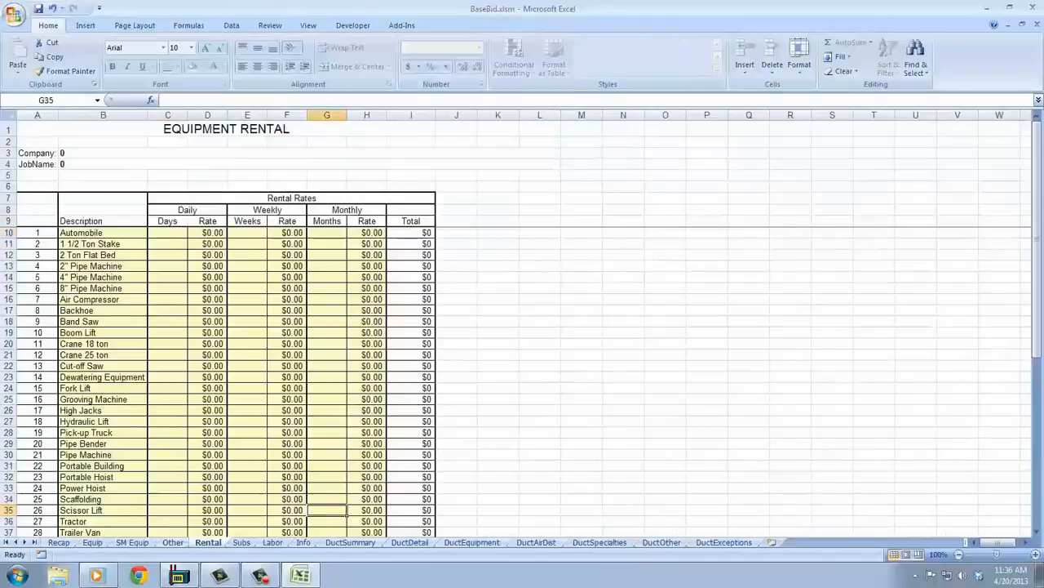
text(2)
key(Tab)
text(750)
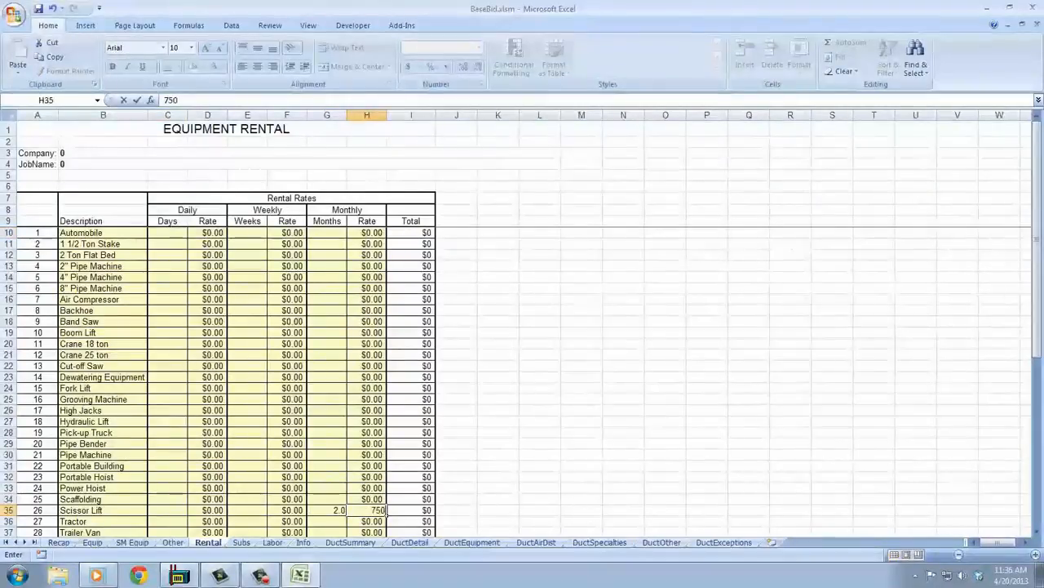
key(Up)
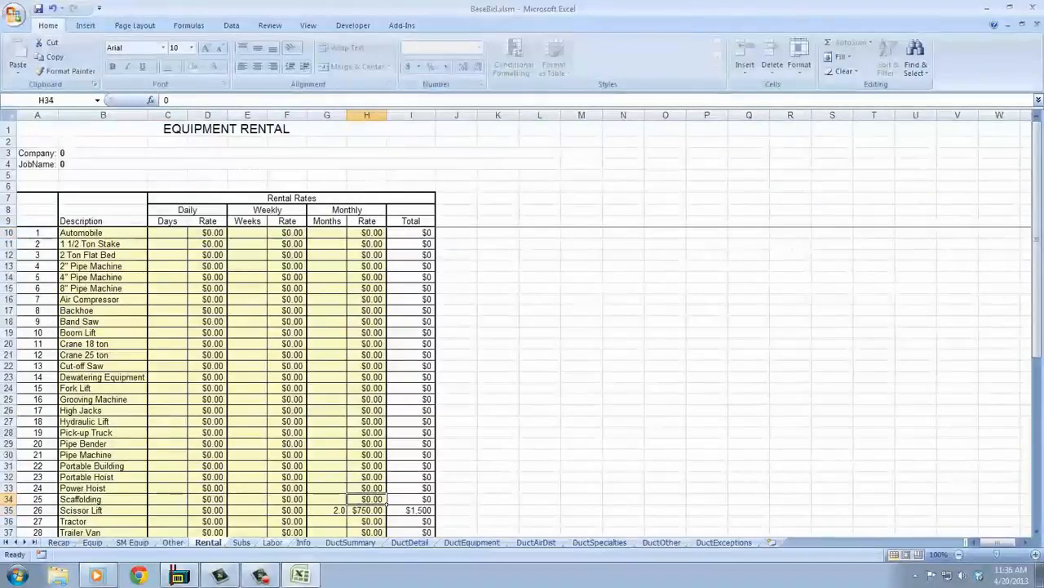
Enter subcontractor prices of 1600 for Test & Balance and 3200 for Insulation on the Subs sheet.
click(241, 542)
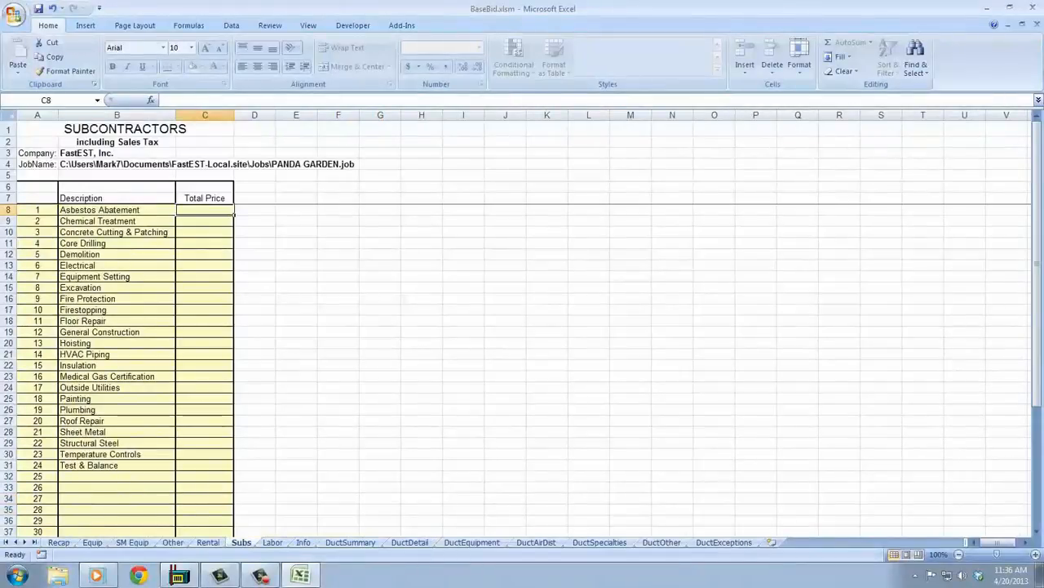
click(205, 466)
text(160)
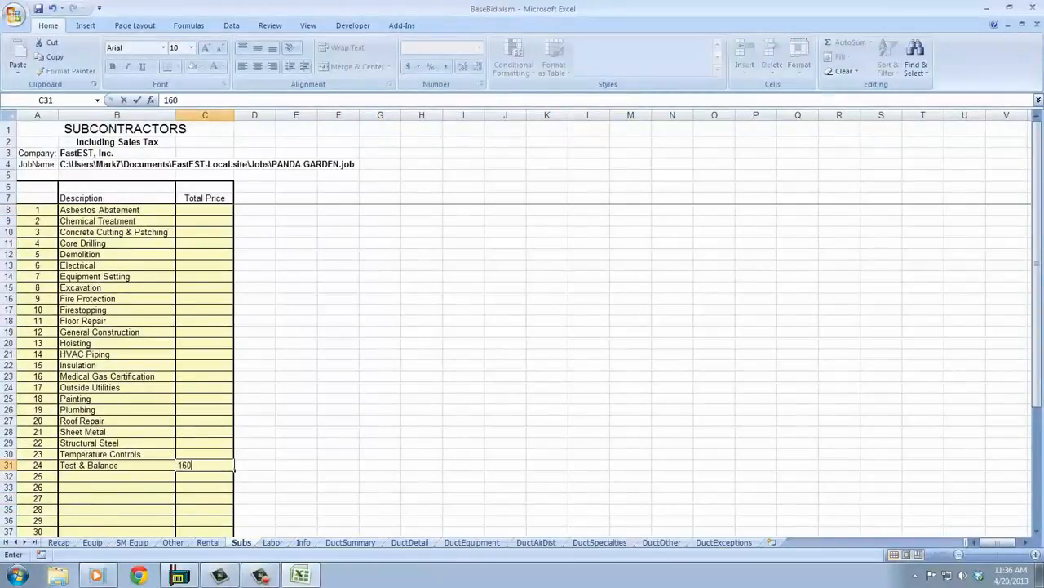
text(0)
key(Up)
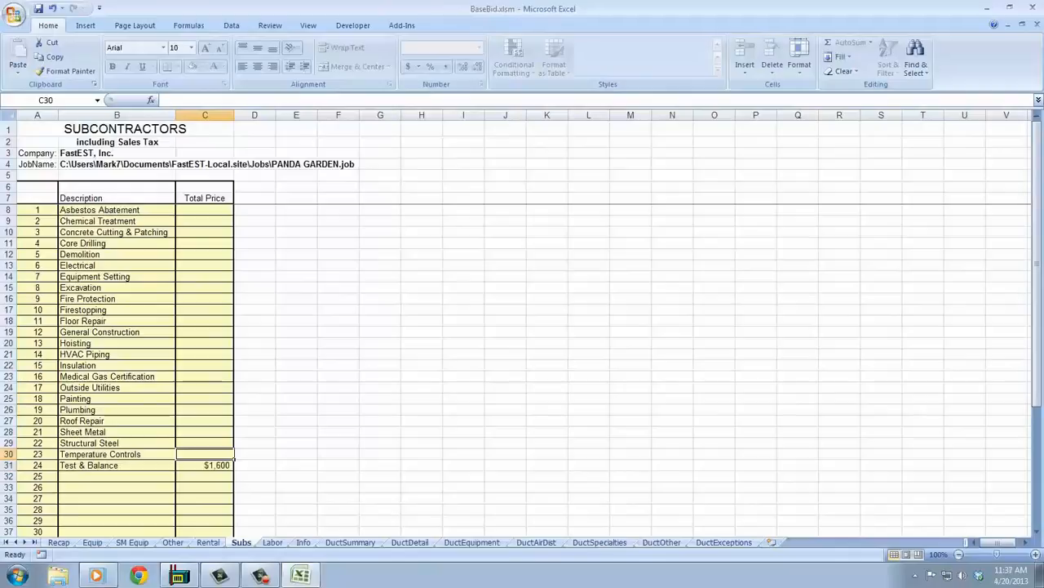
click(205, 365)
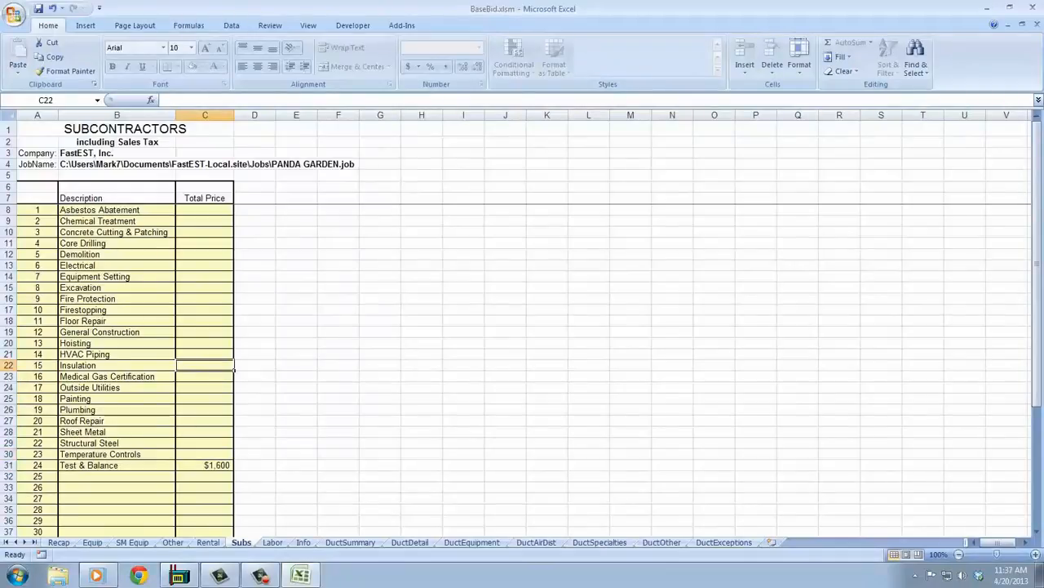
text(3200)
key(Up)
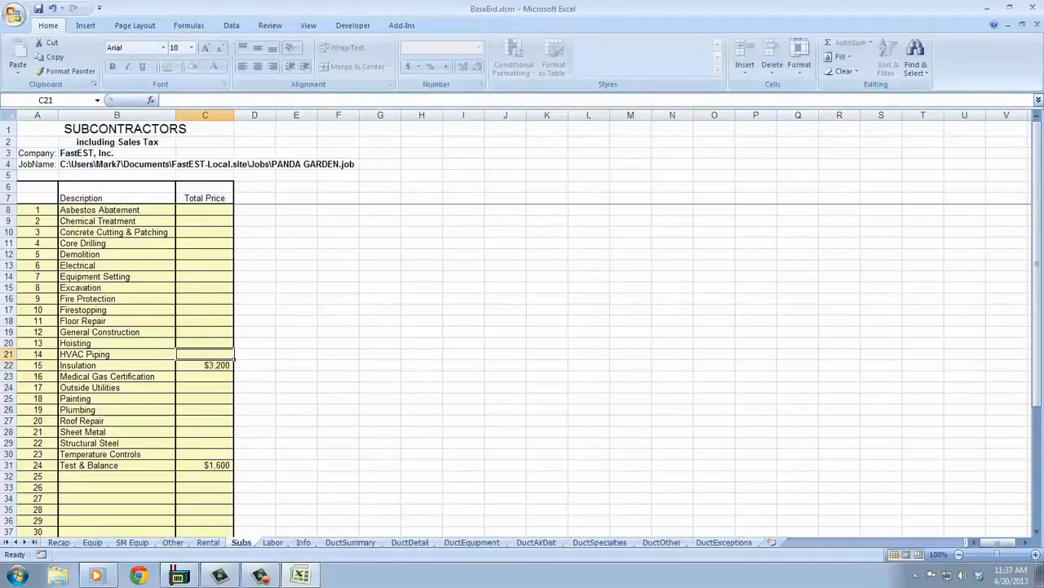
Review the labor rates, the sales tax and bond information, and the duct summary by section.
key(ctrl+Page_Down)
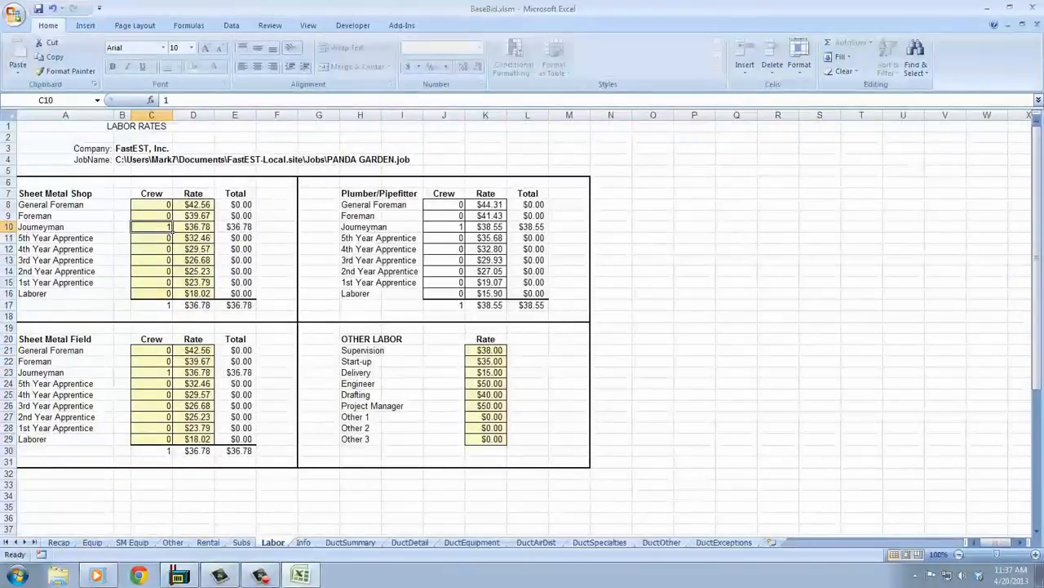
key(ctrl+Page_Down)
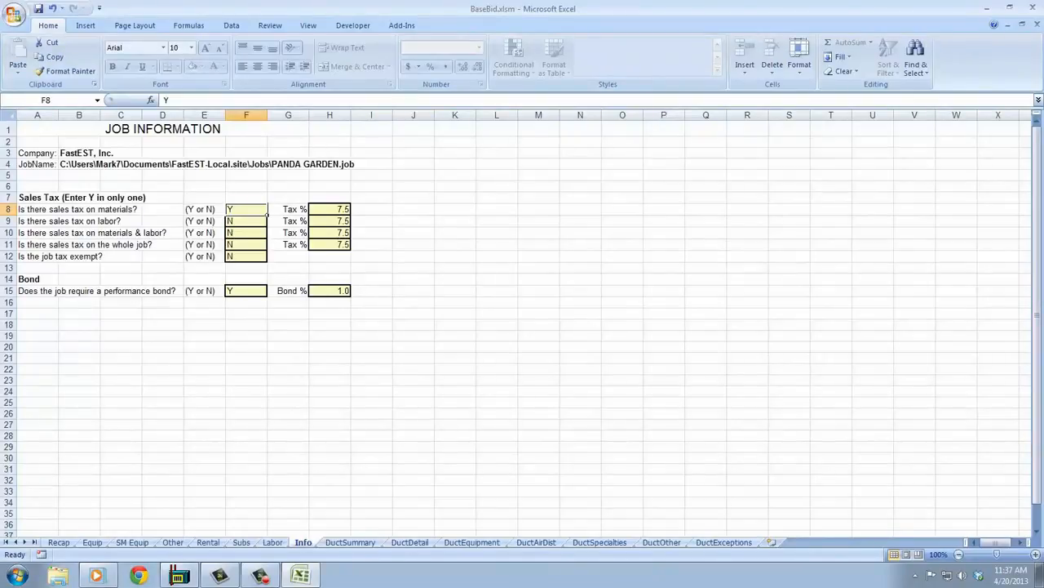
key(ctrl+Page_Down)
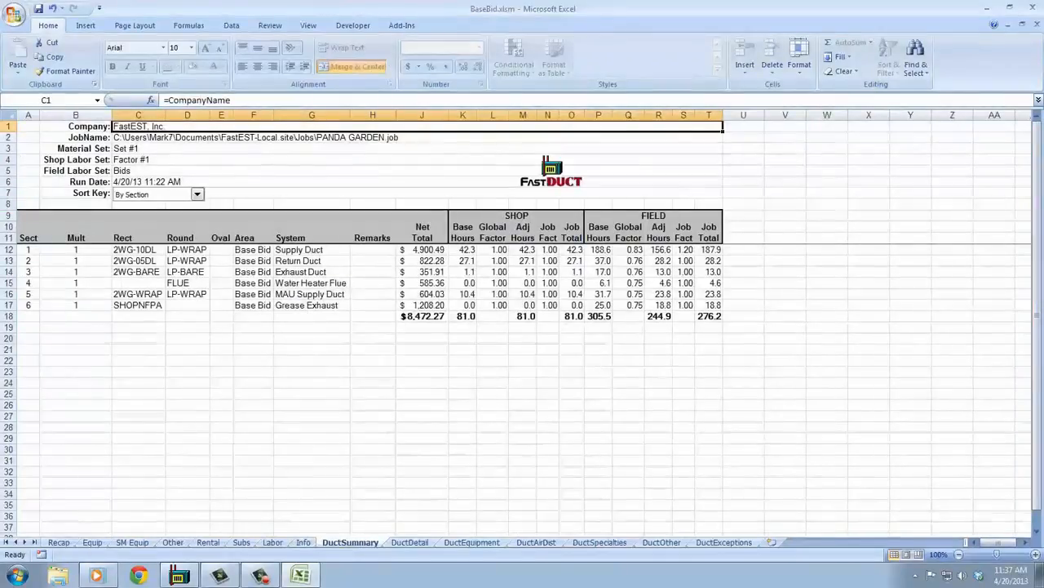
Sort the DuctDetail sheet by Spec Condensed and look over its list of items.
key(ctrl+Page_Down)
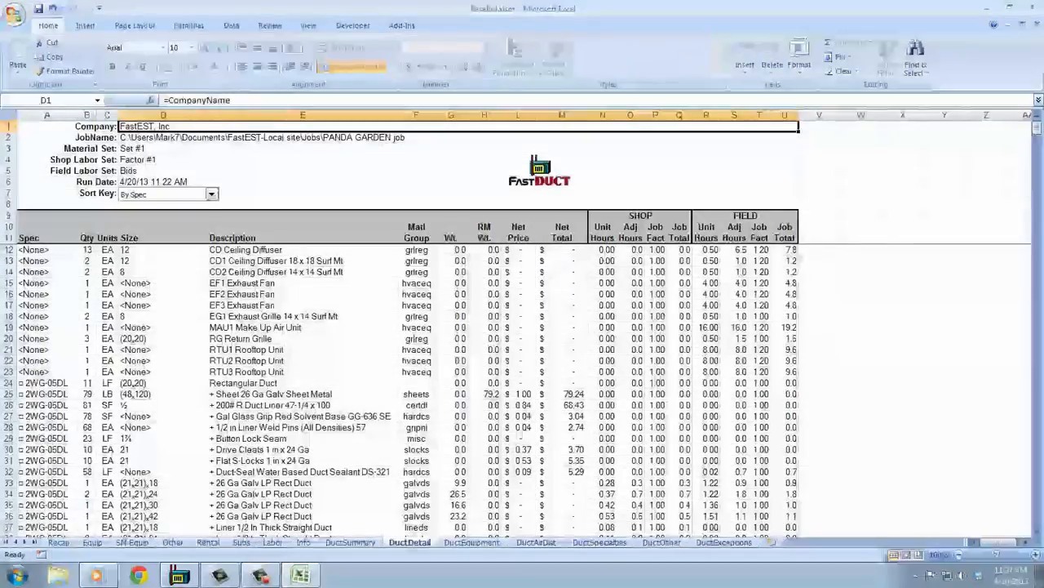
click(212, 194)
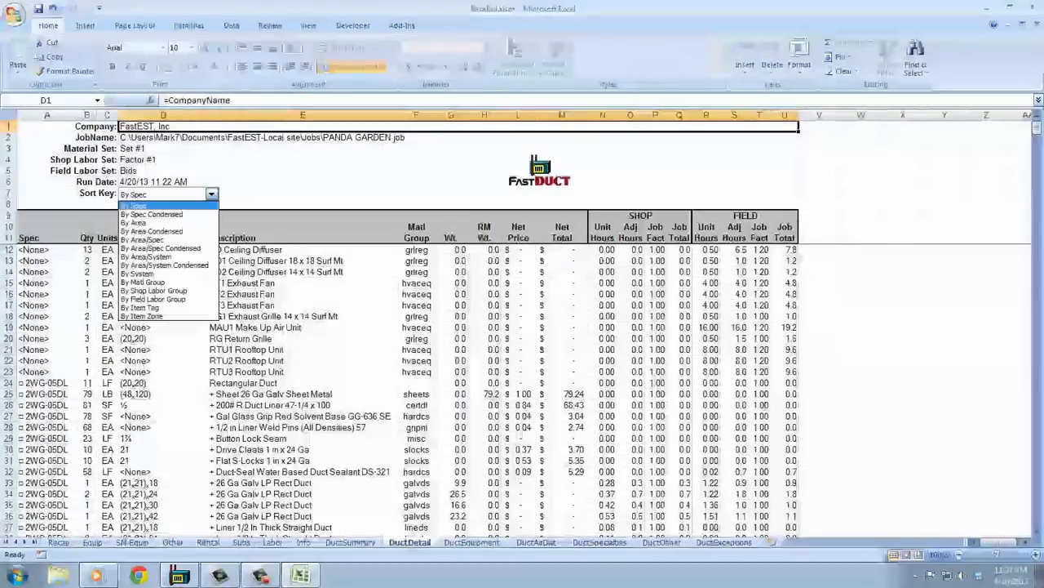
key(Return)
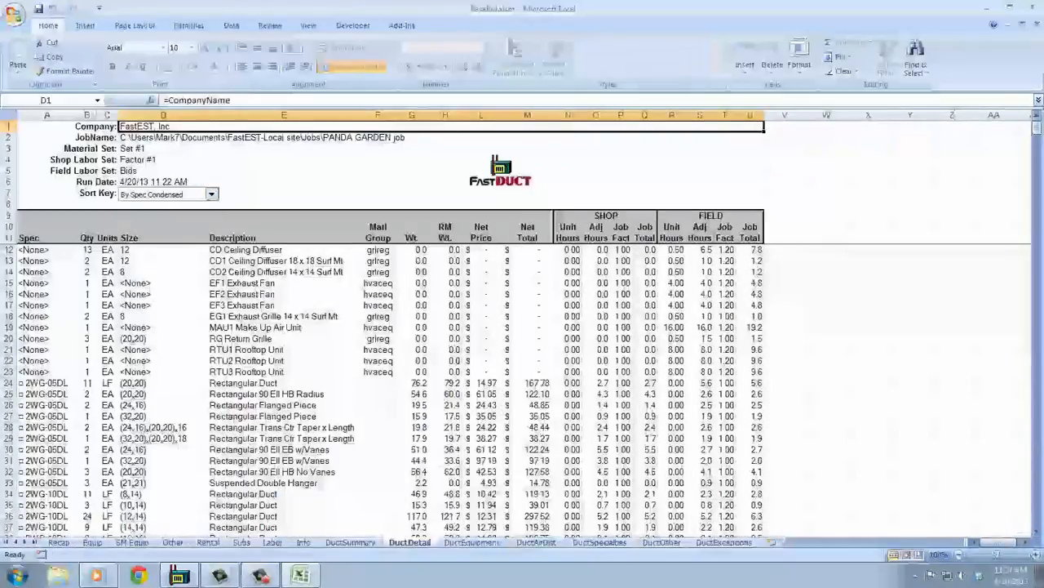
mouse_move(1037, 129)
mouse_down()
mouse_move(1036, 142)
mouse_move(1036, 128)
mouse_up()
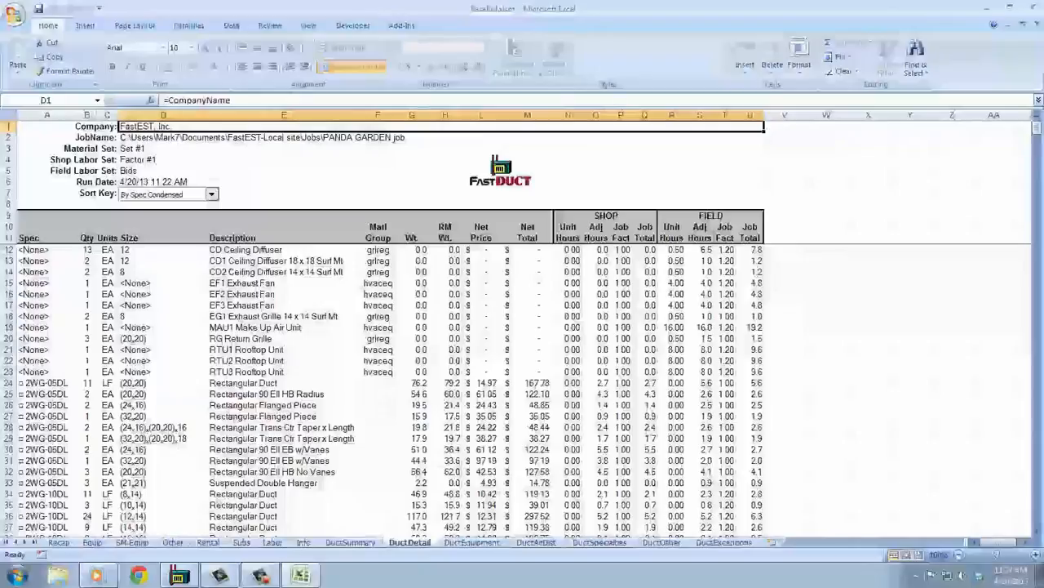
Sort the DuctSummary sheet by Field Labor Group and highlight the Rect Duct 26 Ga row.
click(350, 541)
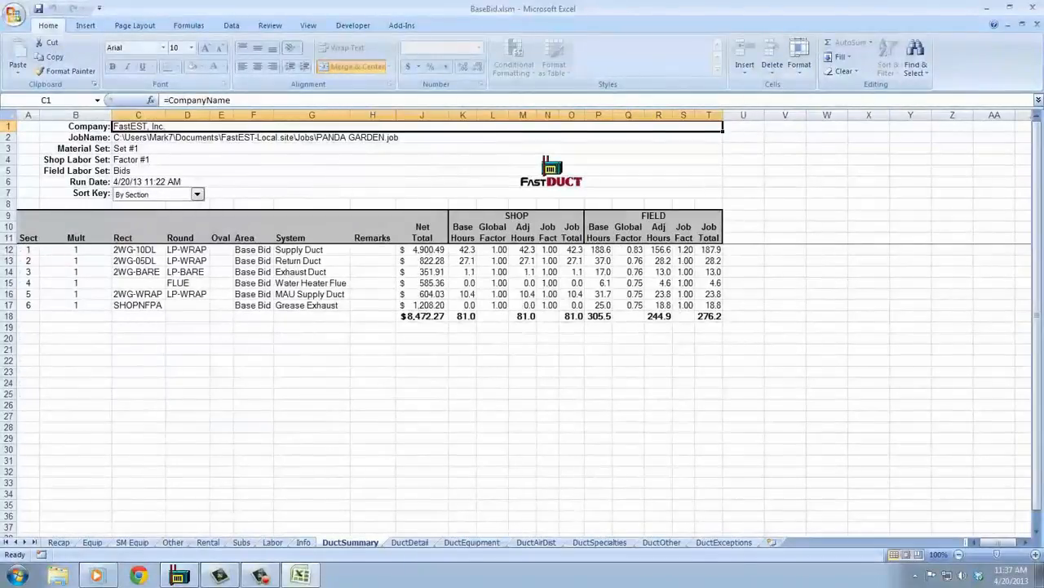
click(197, 193)
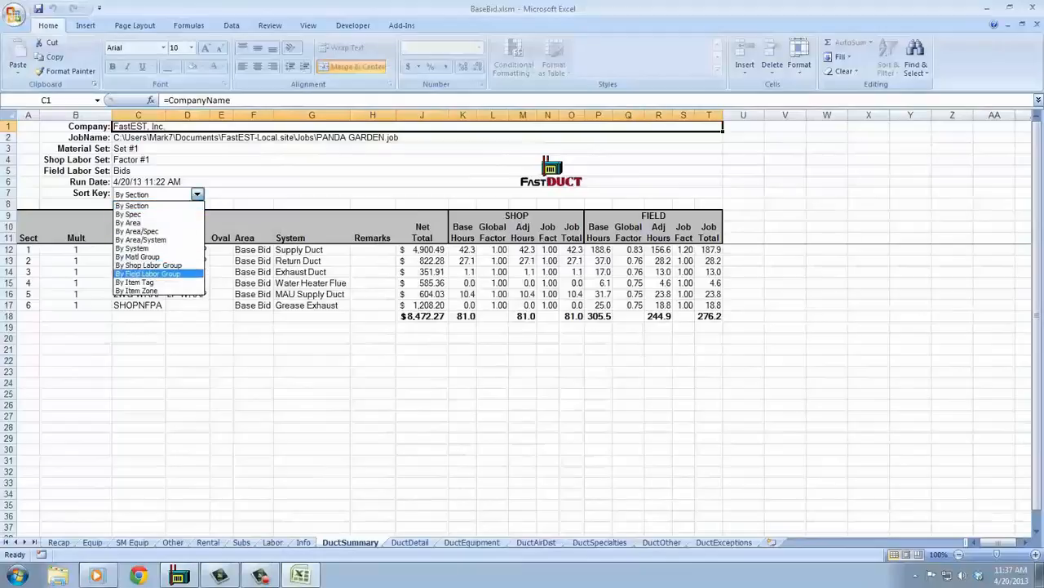
click(148, 273)
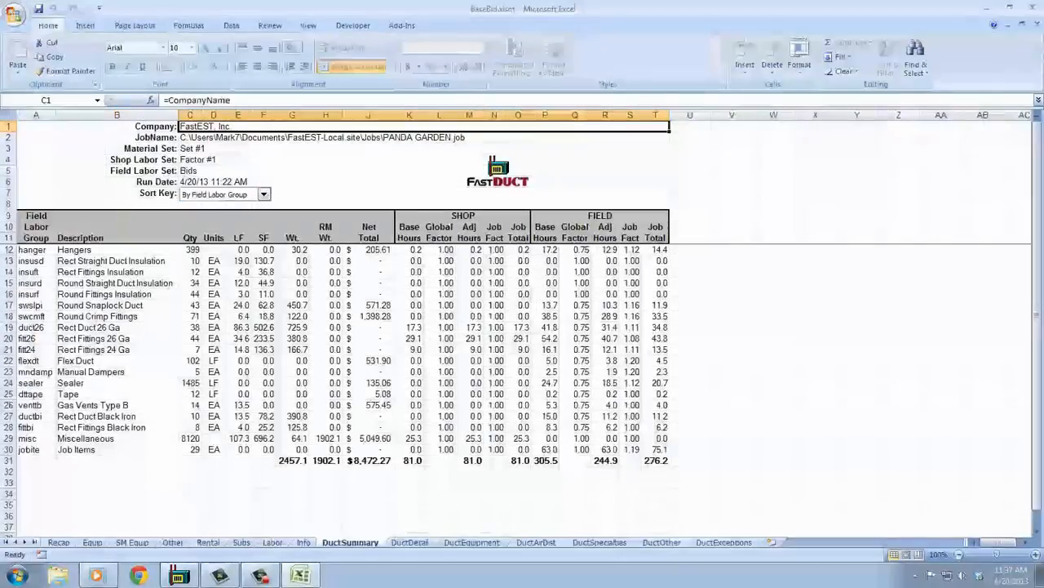
click(8, 327)
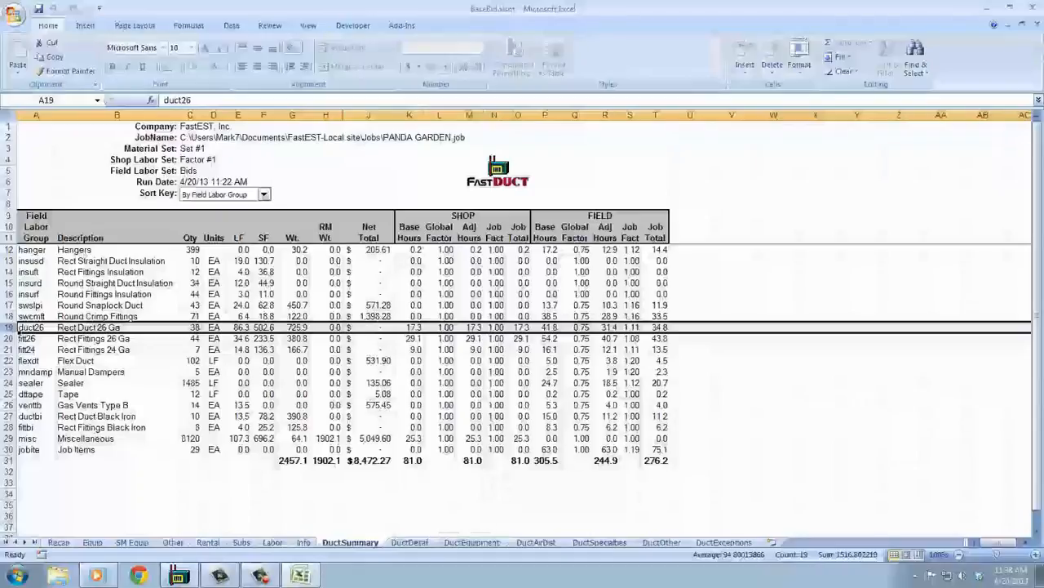
Return to the Recap sheet to review the bid totals with the added costs.
click(59, 542)
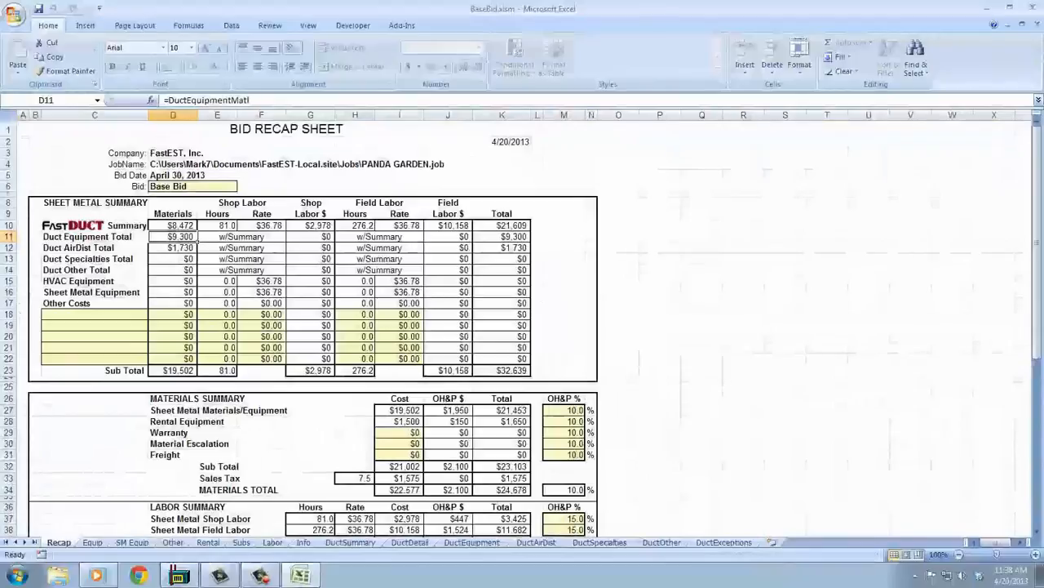